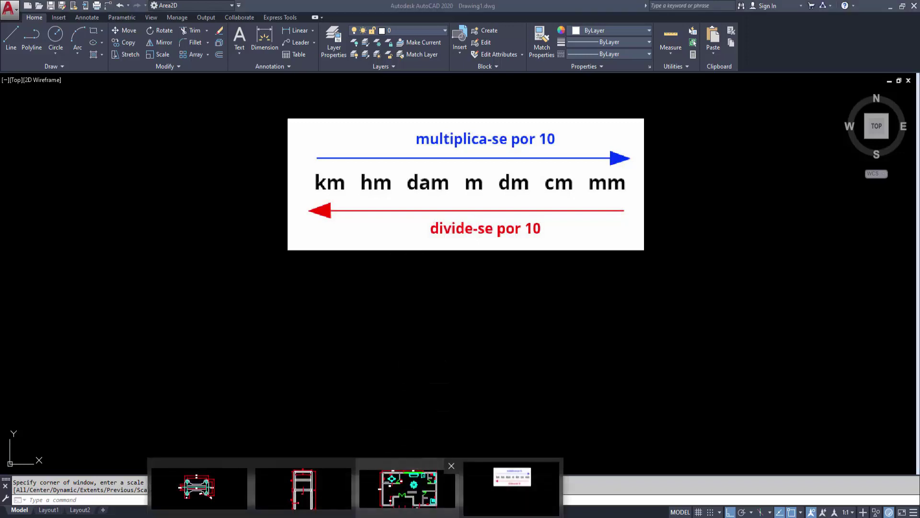
Switch to the Planta Escritório.dwg office floor plan from its taskbar preview
{"action": "left_click", "coordinate": [407, 484]}
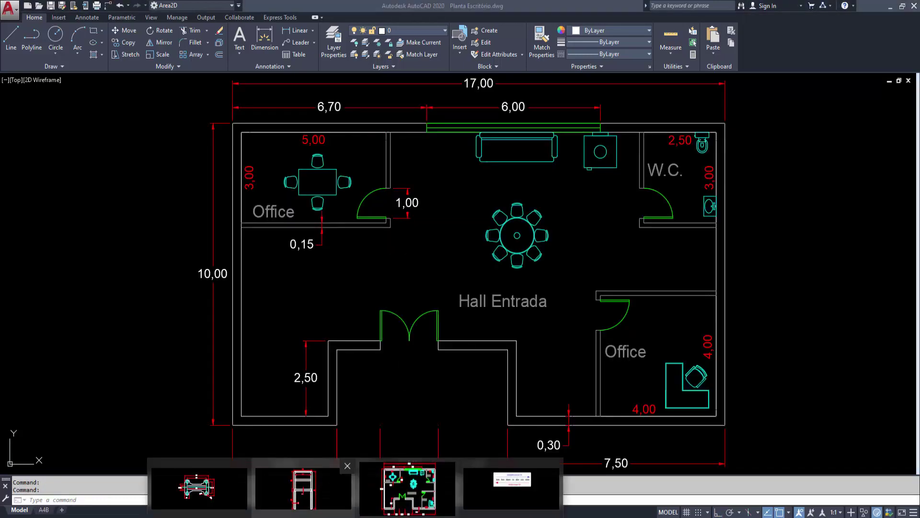
Cycle through the open chair, mechanical part and office floor plan drawings
{"action": "left_click", "coordinate": [303, 488]}
{"action": "key", "text": "ctrl+Tab"}
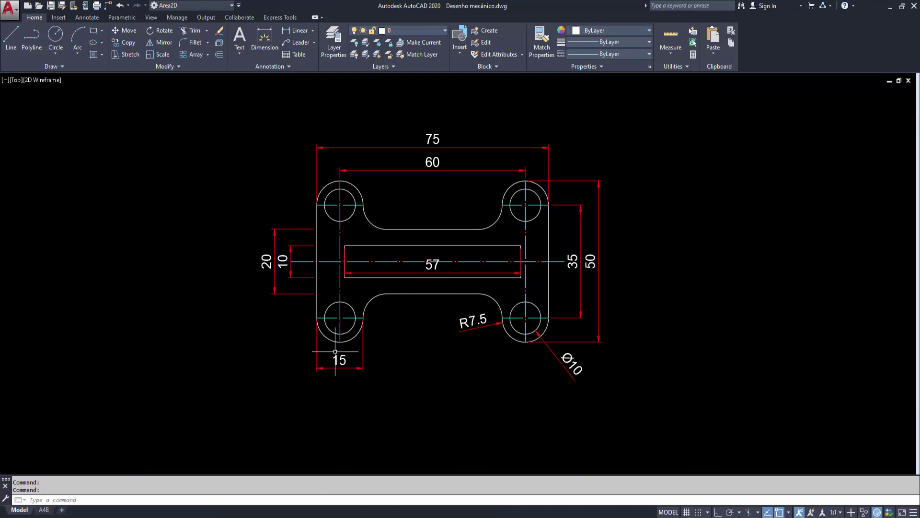
{"action": "key", "text": "ctrl+Tab"}
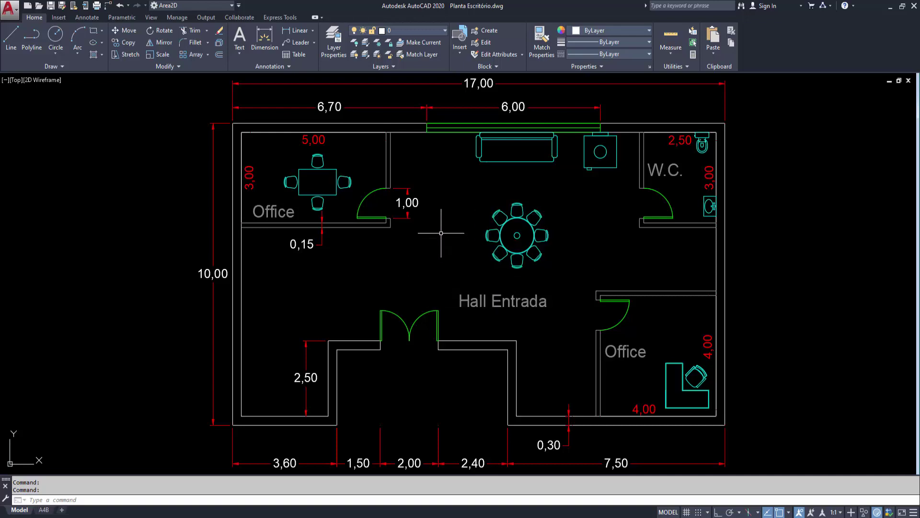
Pan the floor plan, then select and deselect the 17,00 overall width dimension
{"action": "middle_click_drag", "start_coordinate": [441, 233], "coordinate": [441, 257]}
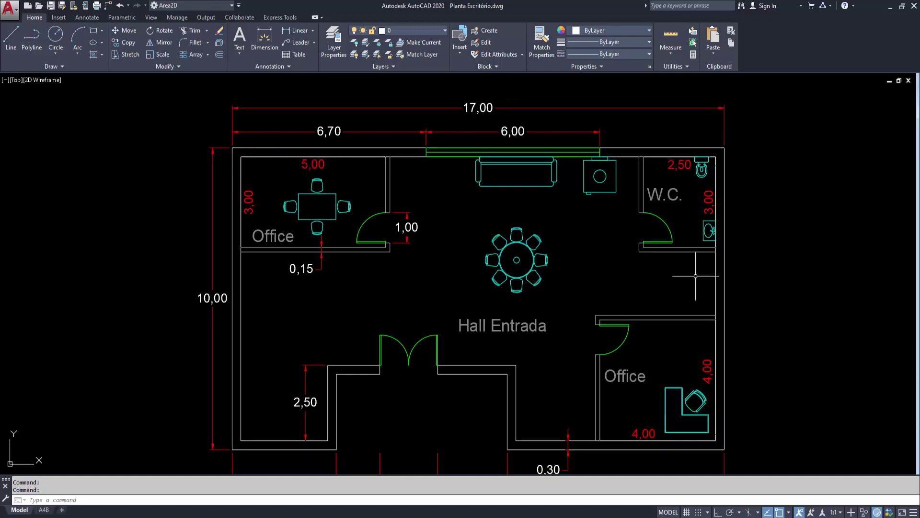
{"action": "left_click", "coordinate": [505, 105]}
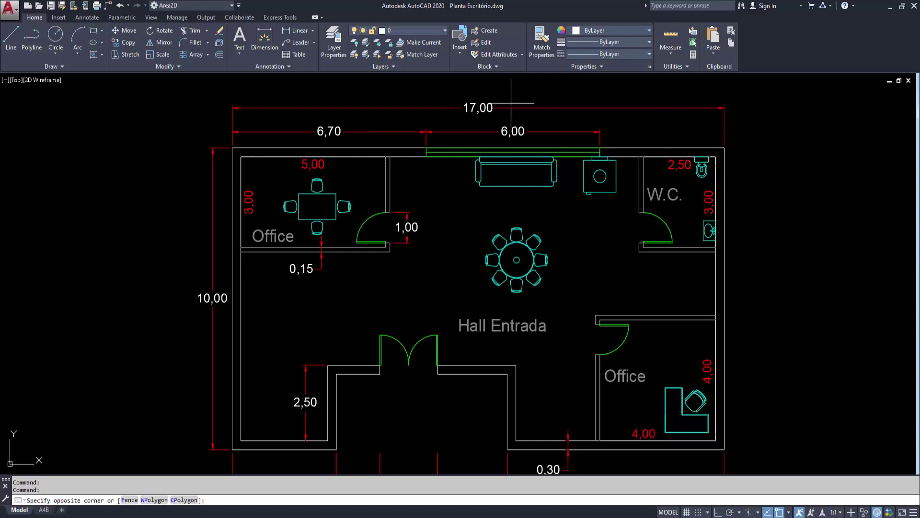
{"action": "left_click", "coordinate": [482, 120]}
{"action": "key", "text": "Escape"}
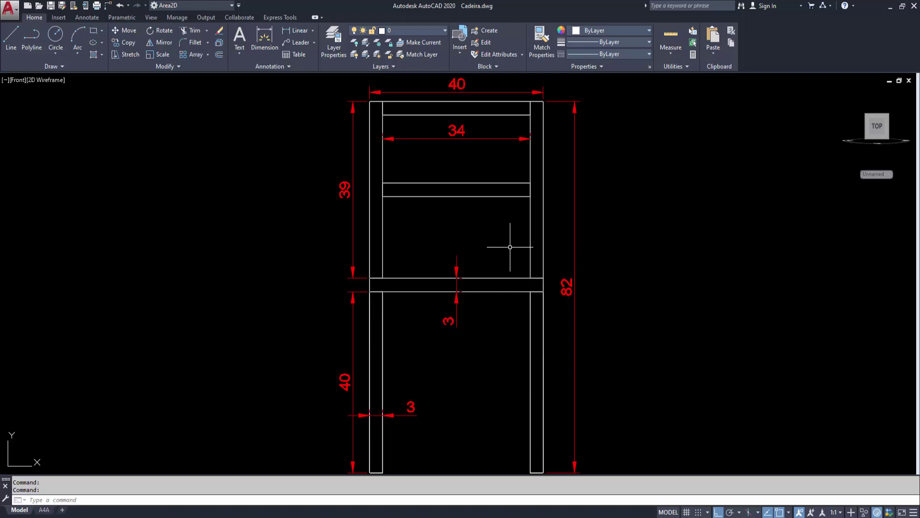
Return to Planta Escritório.dwg and zoom out to show the whole 17,00 by 10,00 plan
{"action": "key", "text": "ctrl+Tab"}
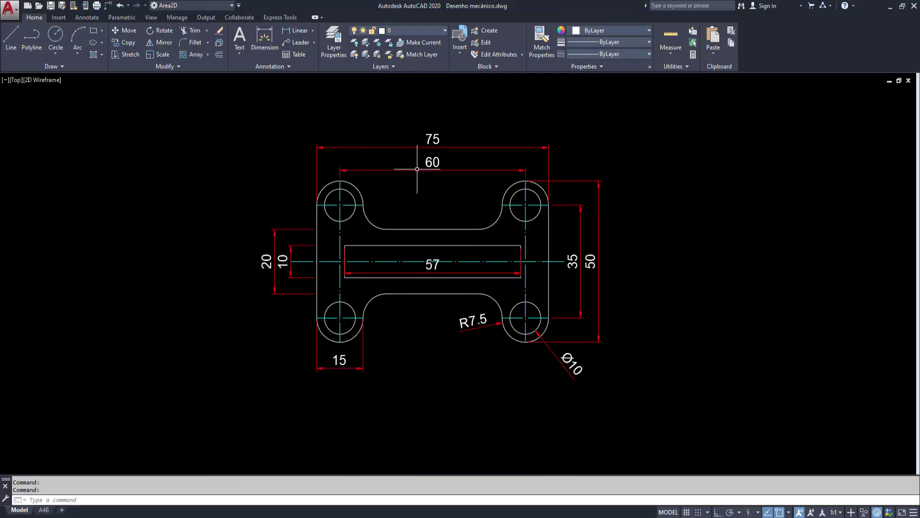
{"action": "scroll", "coordinate": [387, 152], "scroll_direction": "up", "scroll_amount": 2}
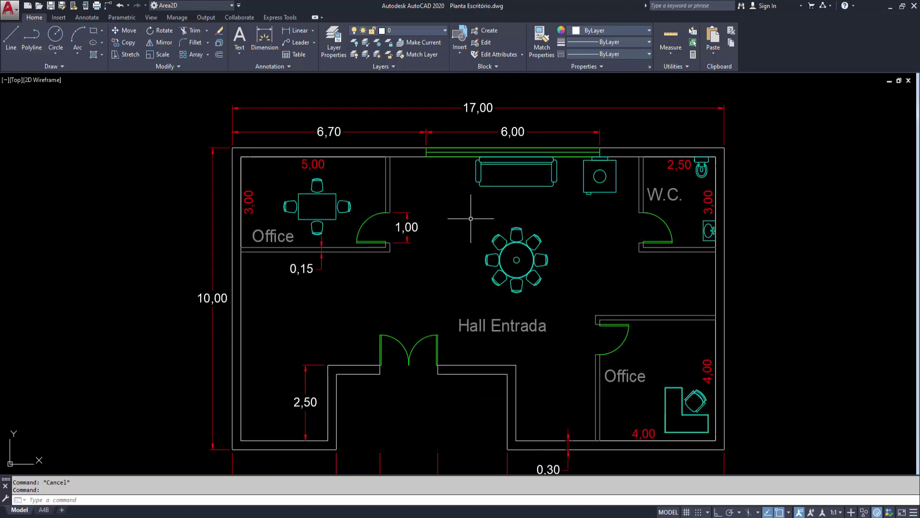
{"action": "scroll", "coordinate": [474, 216], "scroll_direction": "down", "scroll_amount": 2}
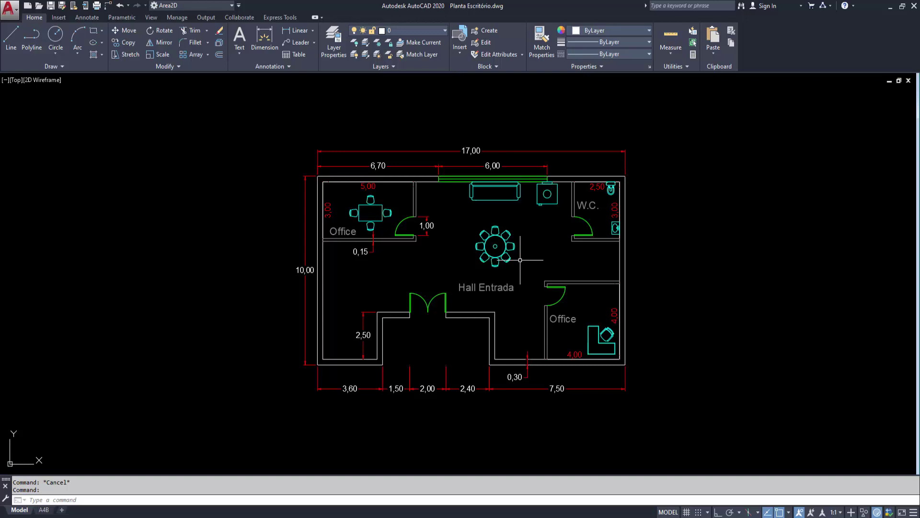
Start Scale and window-select all 89 objects of the floor plan, after one aborted attempt
{"action": "left_click", "coordinate": [160, 57]}
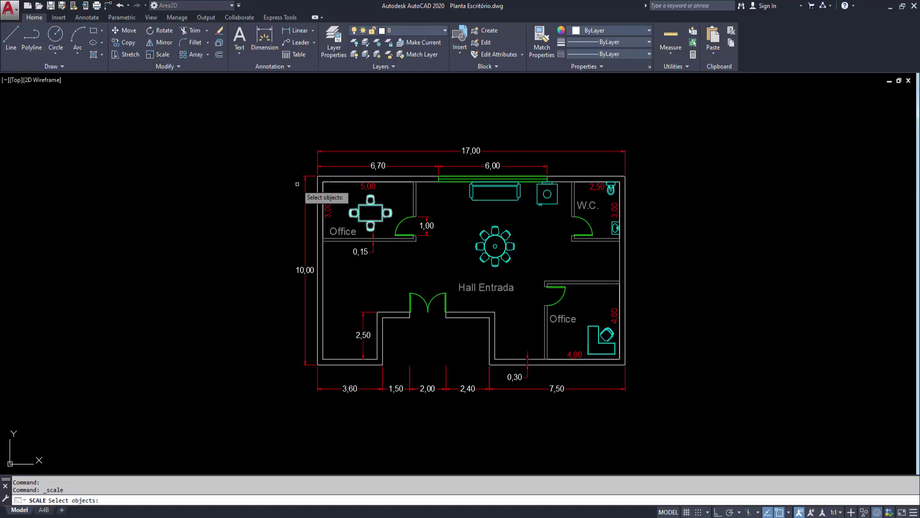
{"action": "left_click", "coordinate": [258, 108]}
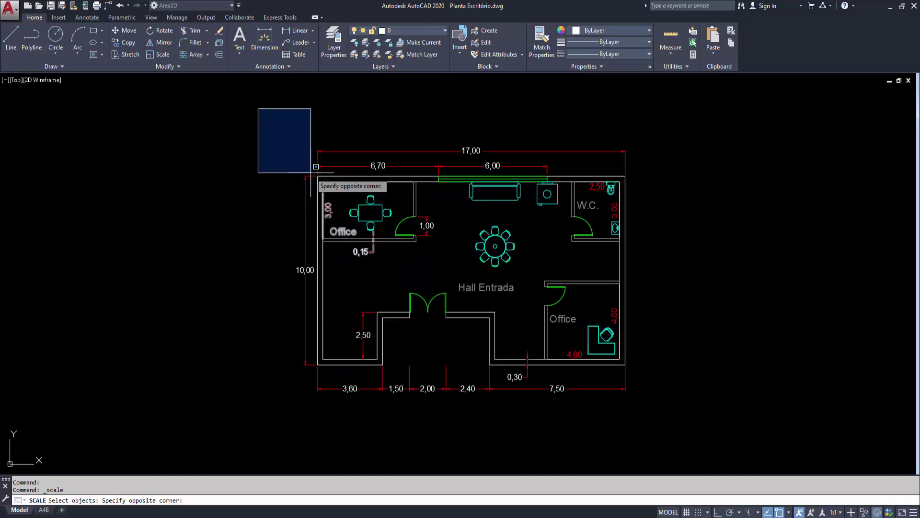
{"action": "left_click", "coordinate": [312, 175]}
{"action": "left_click", "coordinate": [673, 114]}
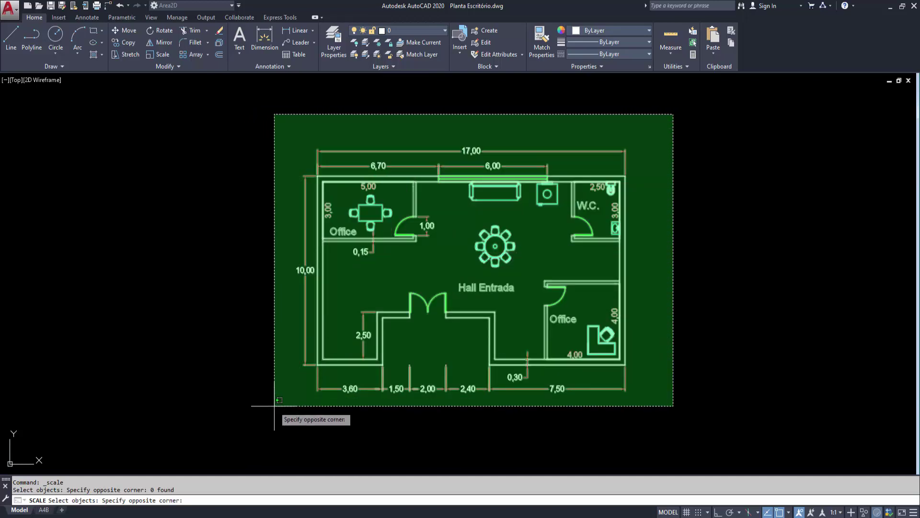
{"action": "left_click", "coordinate": [683, 120]}
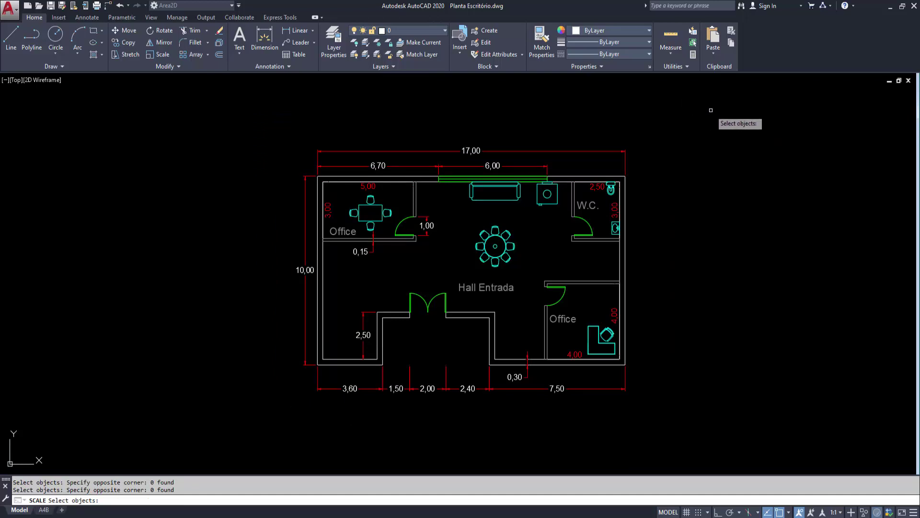
{"action": "left_click_drag", "start_coordinate": [710, 111], "coordinate": [534, 179]}
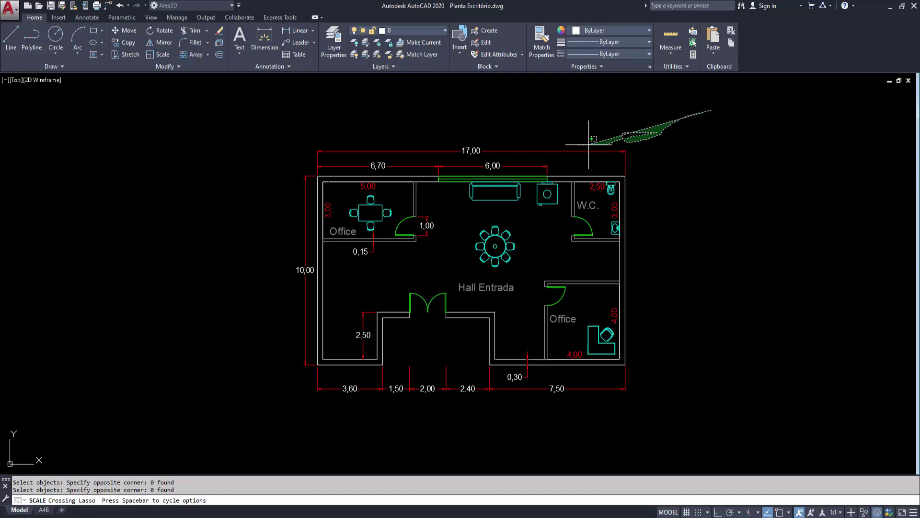
{"action": "key", "text": "Escape"}
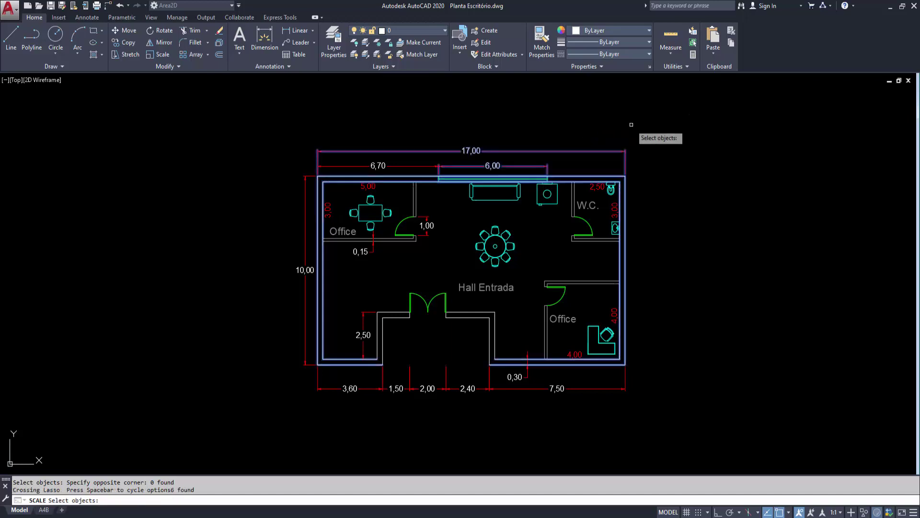
{"action": "left_click", "coordinate": [157, 55]}
{"action": "left_click", "coordinate": [660, 122]}
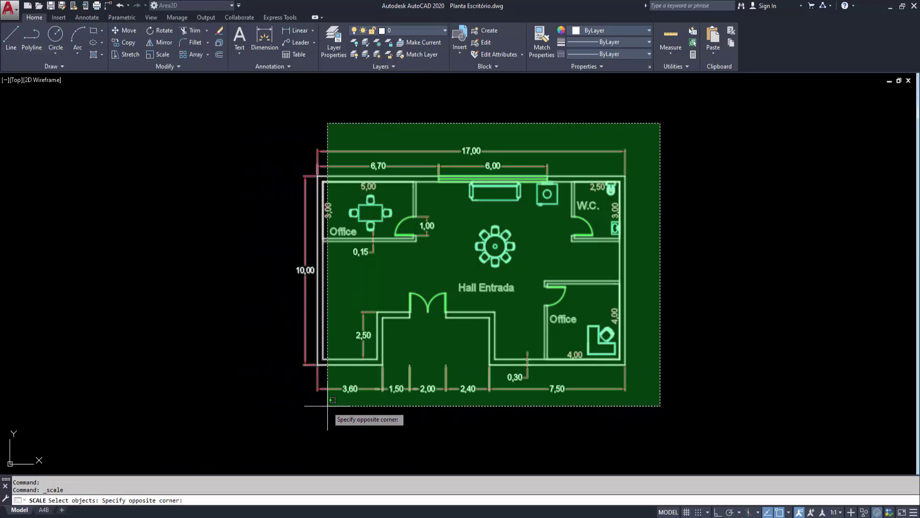
{"action": "left_click", "coordinate": [270, 410]}
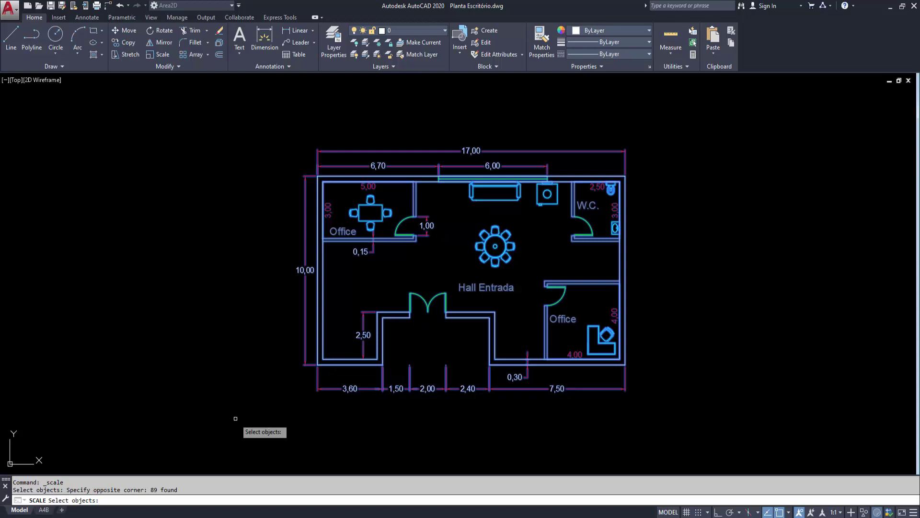
{"action": "key", "text": "Return"}
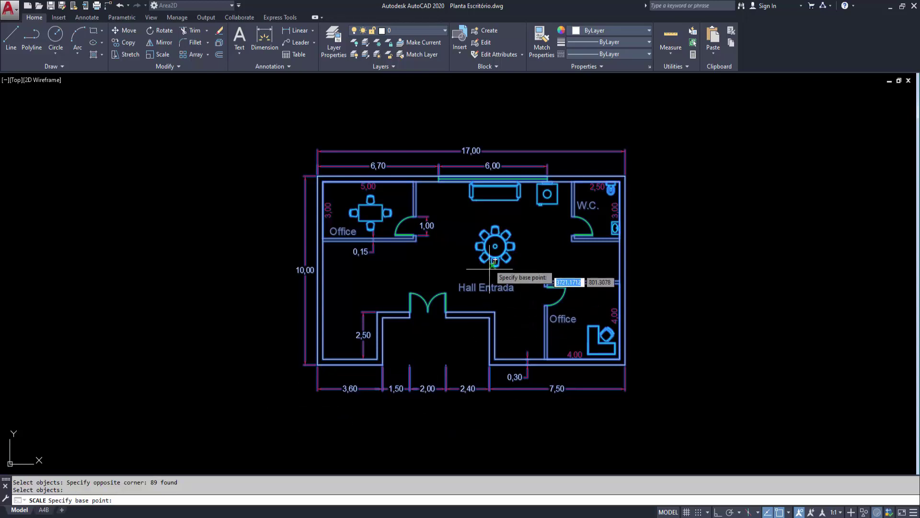
Scale the plan by 100 about its centre, then undo it
{"action": "left_click", "coordinate": [446, 249]}
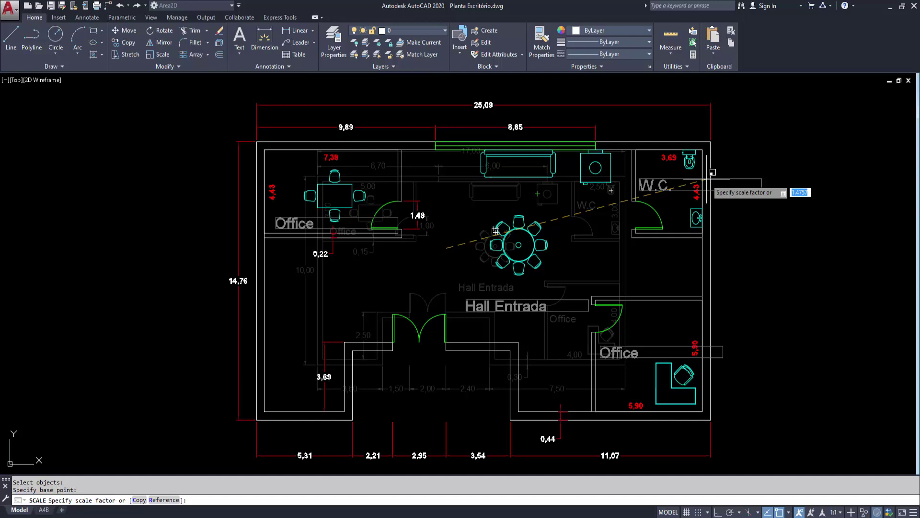
{"action": "type", "text": "100"}
{"action": "key", "text": "Return"}
{"action": "key", "text": "ctrl+z"}
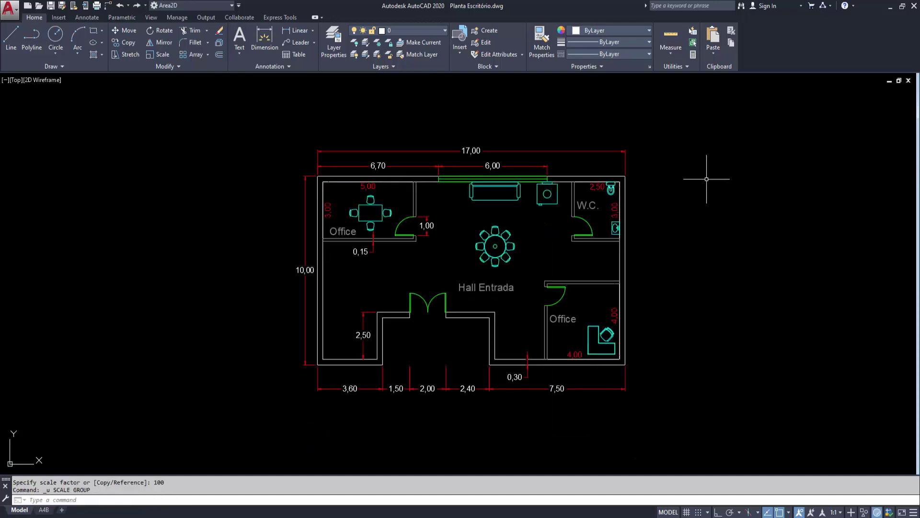
Reselect all 89 plan objects and scale them by 100 about the plan centre
{"action": "left_click", "coordinate": [168, 56]}
{"action": "left_click", "coordinate": [255, 102]}
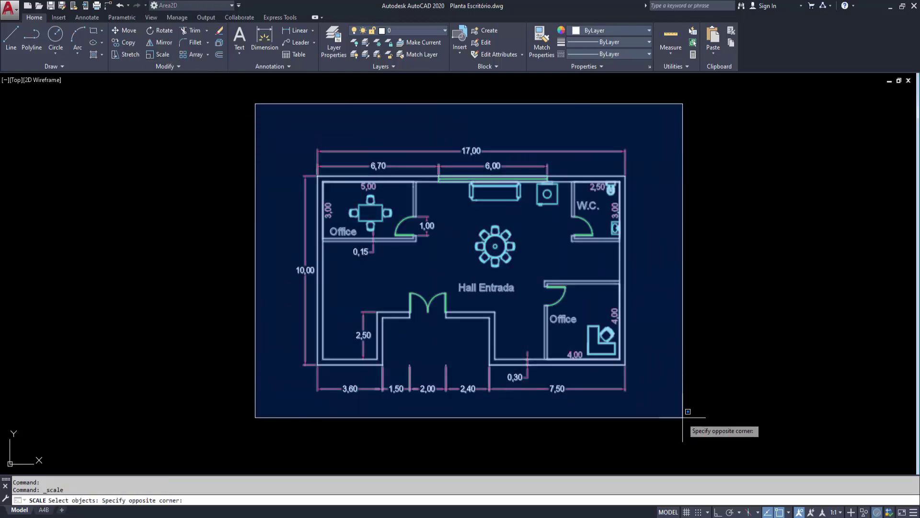
{"action": "left_click", "coordinate": [683, 416]}
{"action": "key", "text": "Return"}
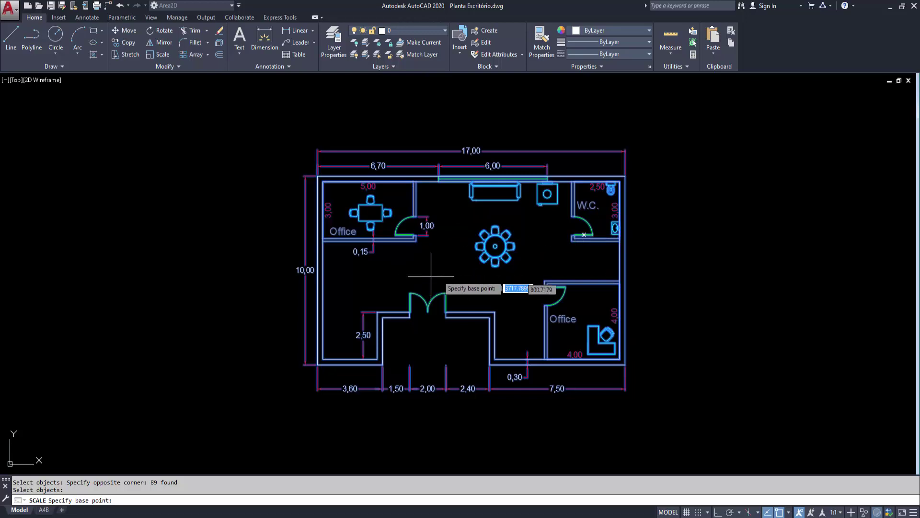
{"action": "left_click", "coordinate": [466, 250]}
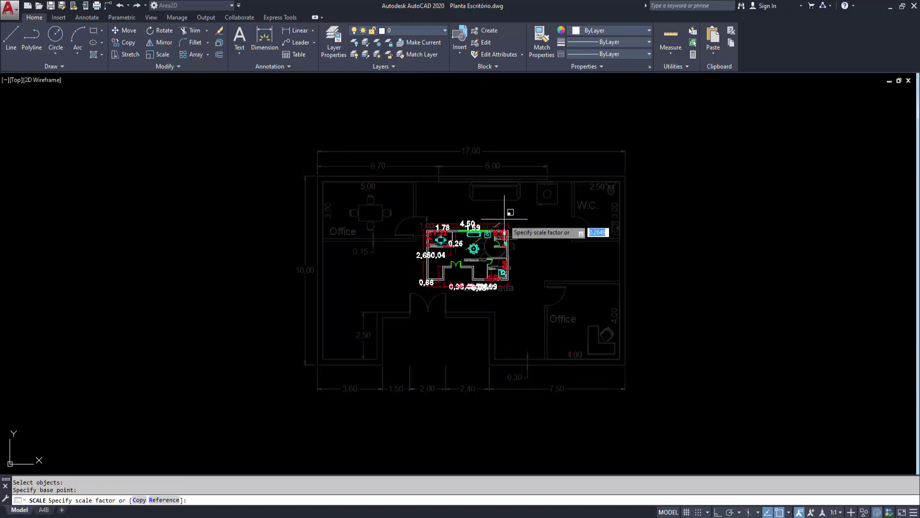
{"action": "type", "text": "100"}
{"action": "key", "text": "Return"}
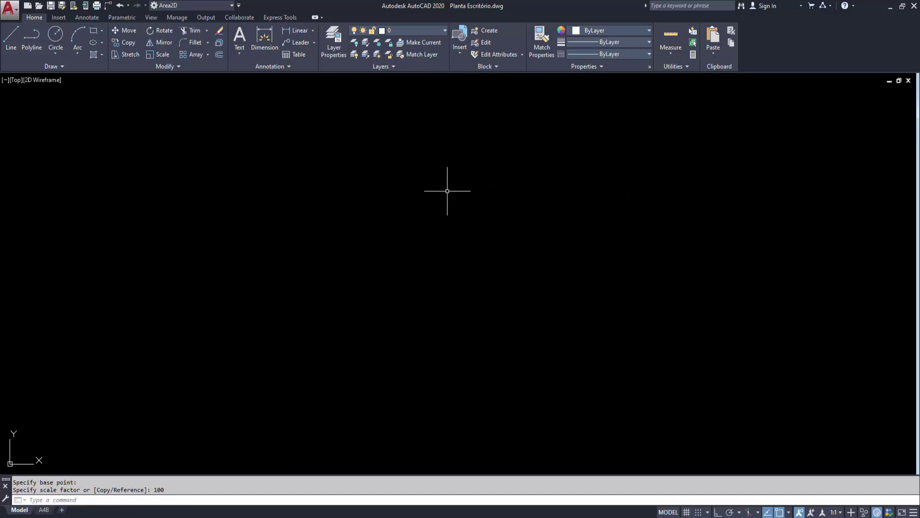
{"action": "scroll", "coordinate": [449, 203], "scroll_direction": "down", "scroll_amount": 5}
{"action": "scroll", "coordinate": [449, 203], "scroll_direction": "down", "scroll_amount": 3}
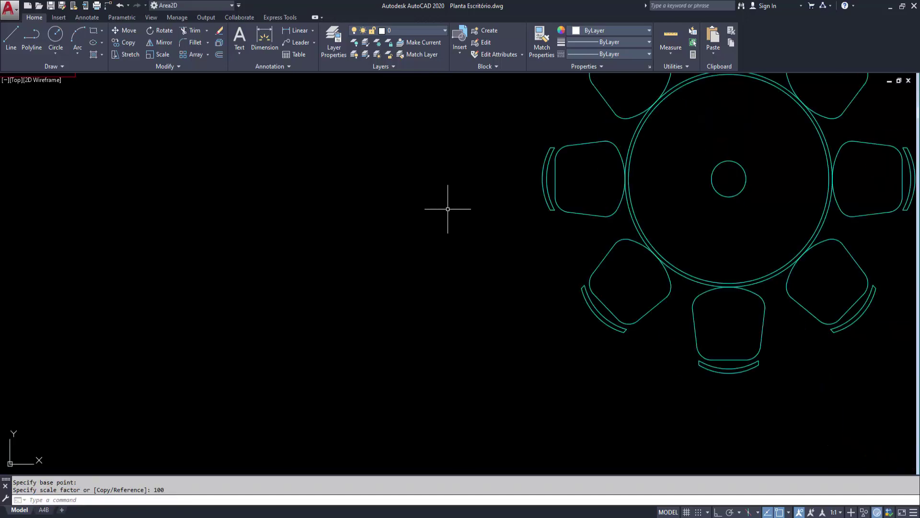
{"action": "middle_click", "coordinate": [450, 203]}
{"action": "middle_click", "coordinate": [450, 203]}
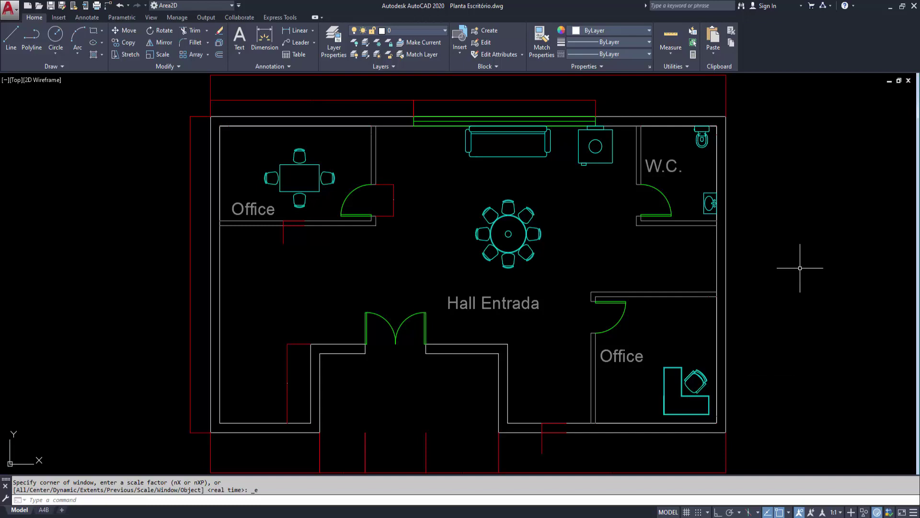
{"action": "middle_click_drag", "start_coordinate": [534, 101], "coordinate": [525, 169]}
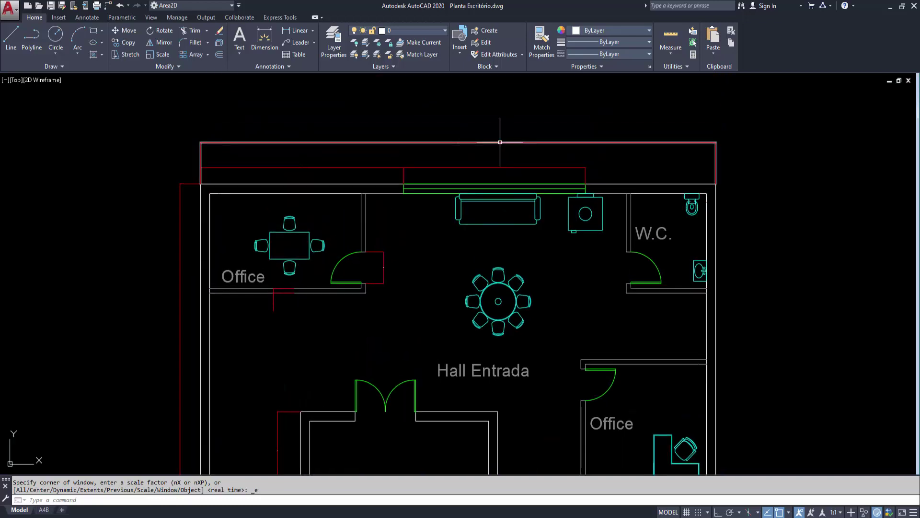
{"action": "scroll", "coordinate": [451, 136], "scroll_direction": "up", "scroll_amount": 6}
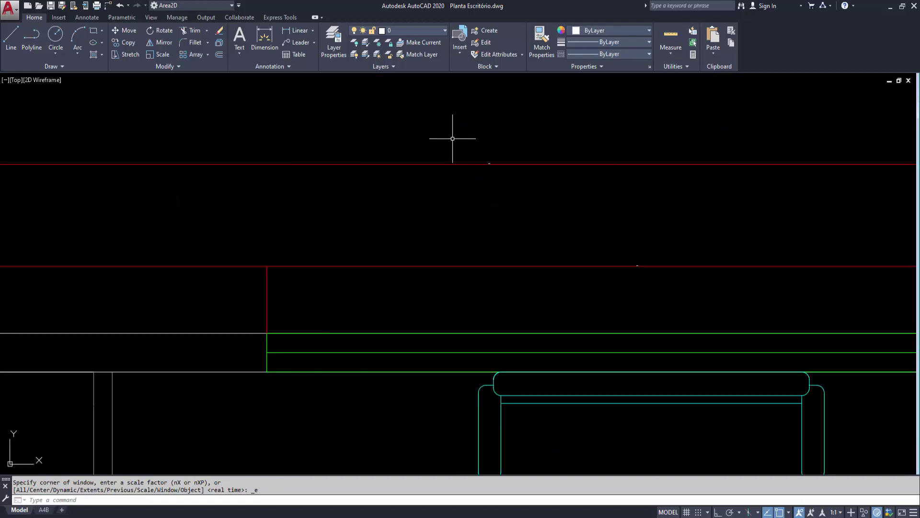
{"action": "scroll", "coordinate": [489, 160], "scroll_direction": "up", "scroll_amount": 2}
{"action": "scroll", "coordinate": [481, 148], "scroll_direction": "up", "scroll_amount": 2}
{"action": "scroll", "coordinate": [459, 176], "scroll_direction": "up", "scroll_amount": 2}
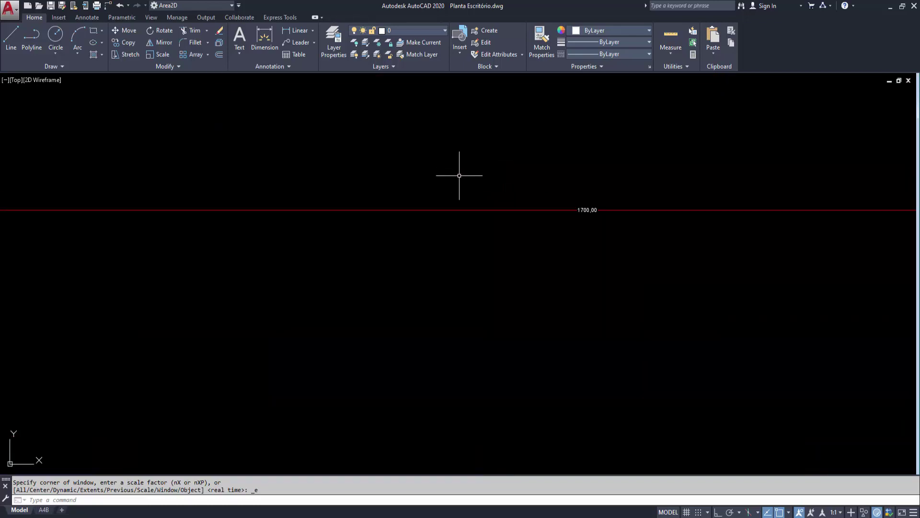
{"action": "scroll", "coordinate": [495, 183], "scroll_direction": "up", "scroll_amount": 3}
{"action": "middle_click_drag", "start_coordinate": [772, 220], "coordinate": [474, 163]}
{"action": "scroll", "coordinate": [474, 163], "scroll_direction": "up", "scroll_amount": 2}
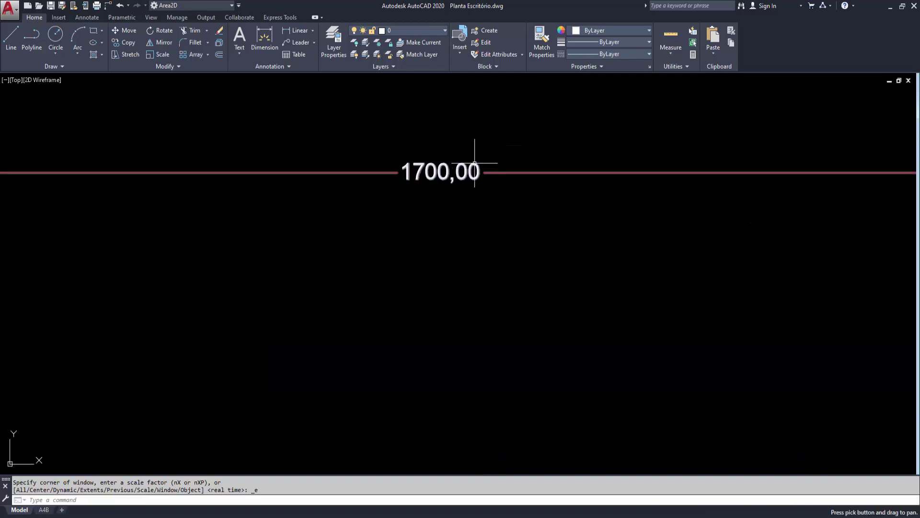
{"action": "scroll", "coordinate": [475, 163], "scroll_direction": "up", "scroll_amount": 2}
{"action": "scroll", "coordinate": [600, 168], "scroll_direction": "up", "scroll_amount": 2}
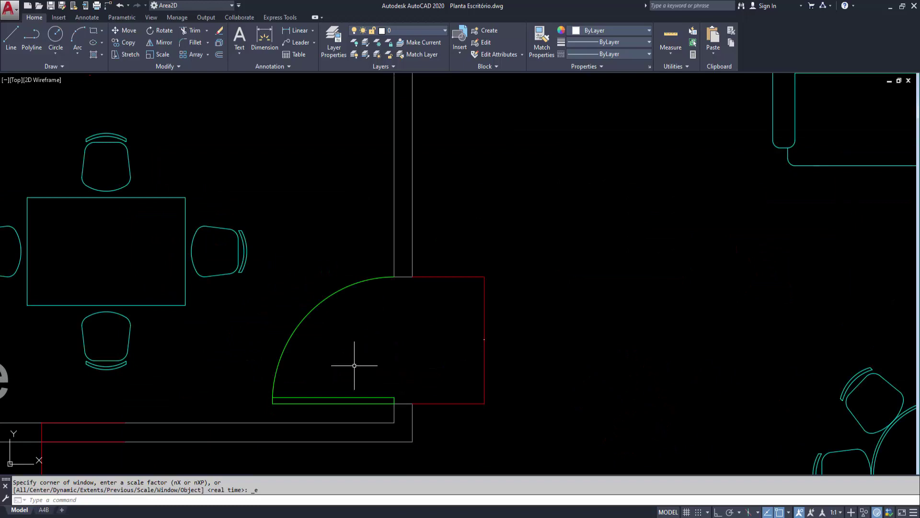
{"action": "scroll", "coordinate": [355, 366], "scroll_direction": "up", "scroll_amount": 1}
{"action": "scroll", "coordinate": [545, 304], "scroll_direction": "up", "scroll_amount": 3}
{"action": "scroll", "coordinate": [452, 199], "scroll_direction": "up", "scroll_amount": 2}
{"action": "scroll", "coordinate": [489, 222], "scroll_direction": "up", "scroll_amount": 1}
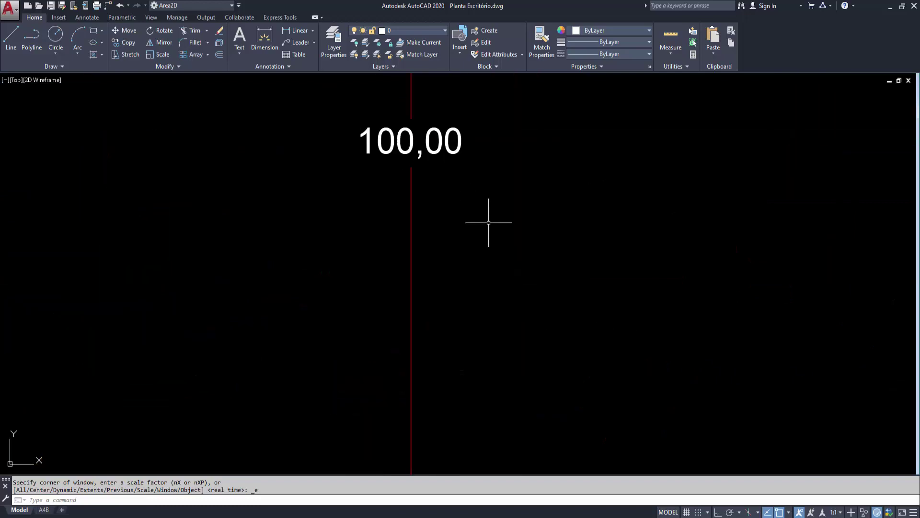
{"action": "scroll", "coordinate": [487, 294], "scroll_direction": "down", "scroll_amount": 3}
{"action": "scroll", "coordinate": [483, 284], "scroll_direction": "down", "scroll_amount": 4}
{"action": "scroll", "coordinate": [514, 286], "scroll_direction": "down", "scroll_amount": 4}
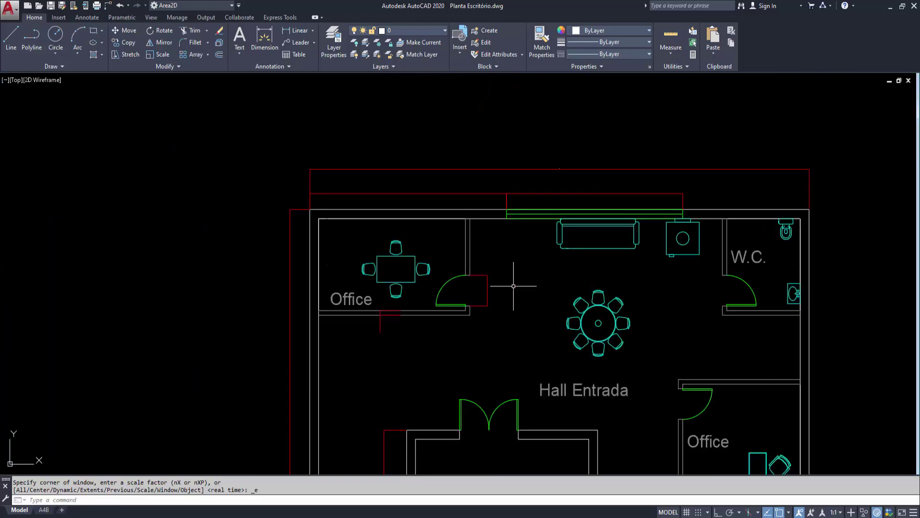
{"action": "middle_click_drag", "start_coordinate": [514, 286], "coordinate": [447, 288]}
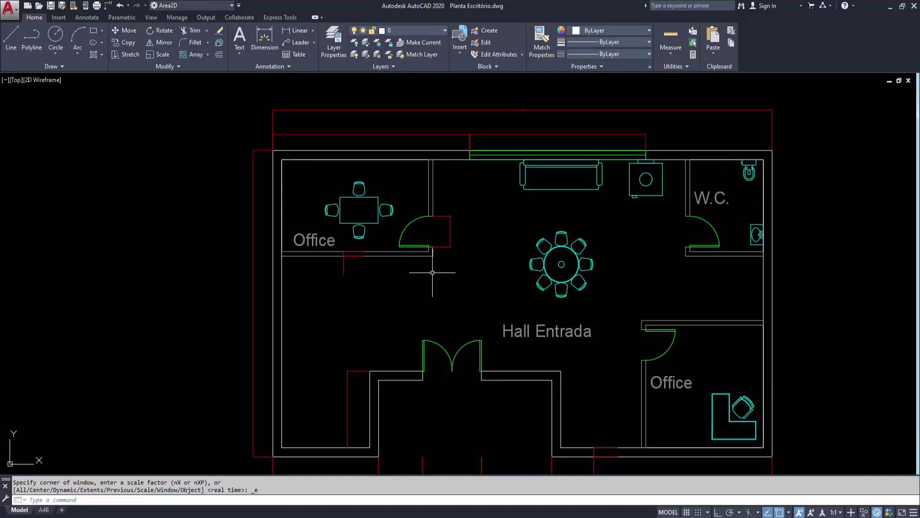
{"action": "middle_click_drag", "start_coordinate": [550, 129], "coordinate": [514, 111]}
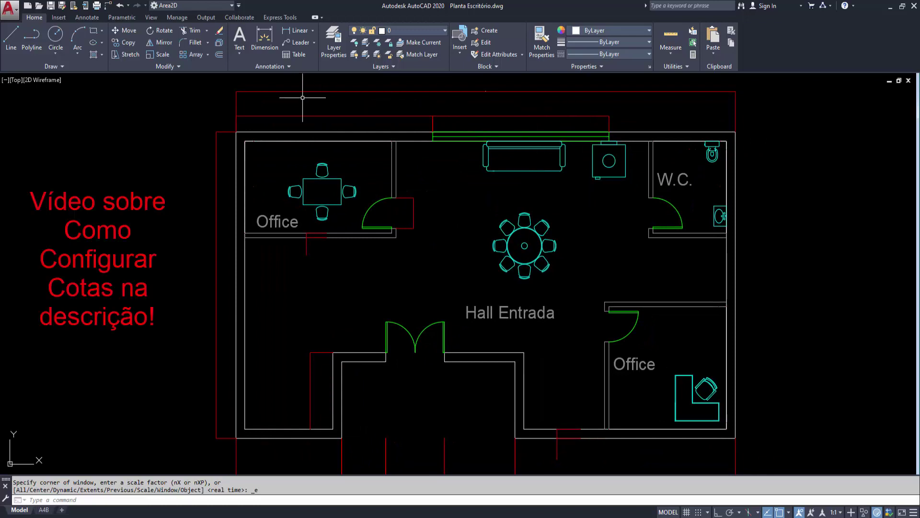
Set the ISO-25 style's extension beyond and origin offset values to 10
{"action": "left_click", "coordinate": [269, 71]}
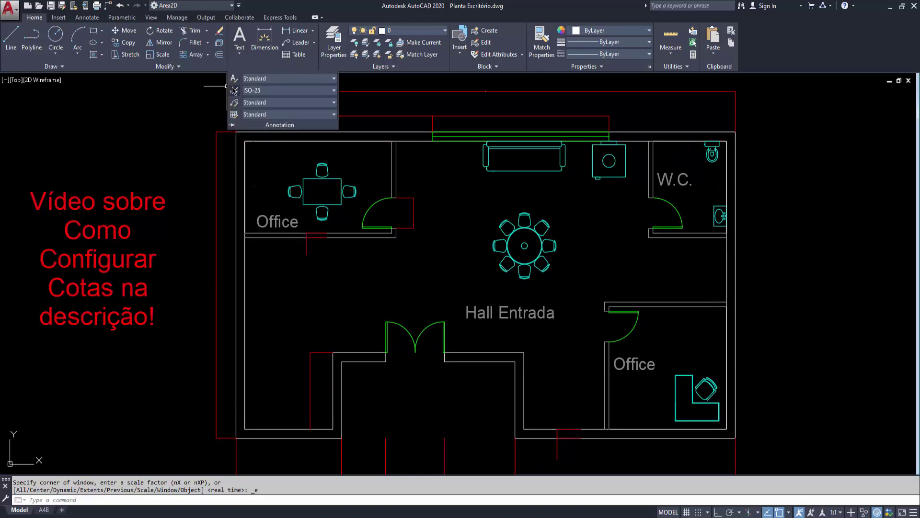
{"action": "left_click", "coordinate": [237, 91]}
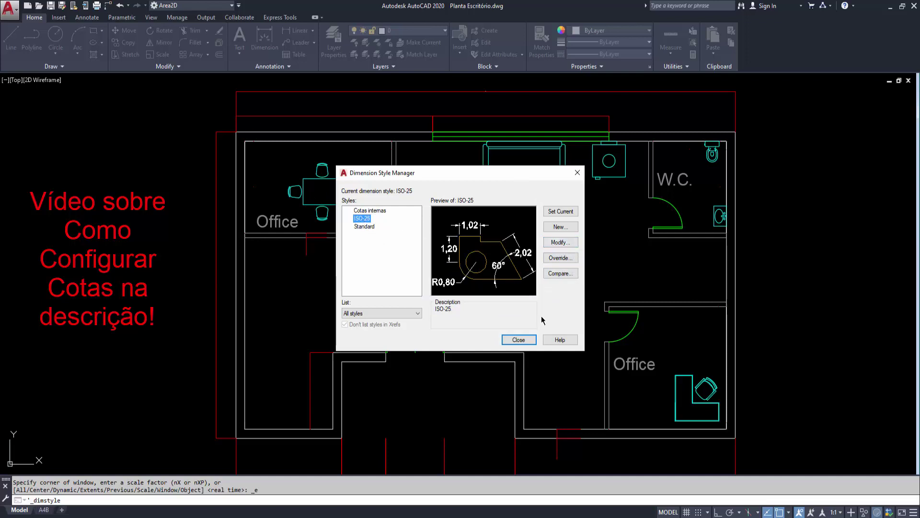
{"action": "left_click", "coordinate": [558, 242]}
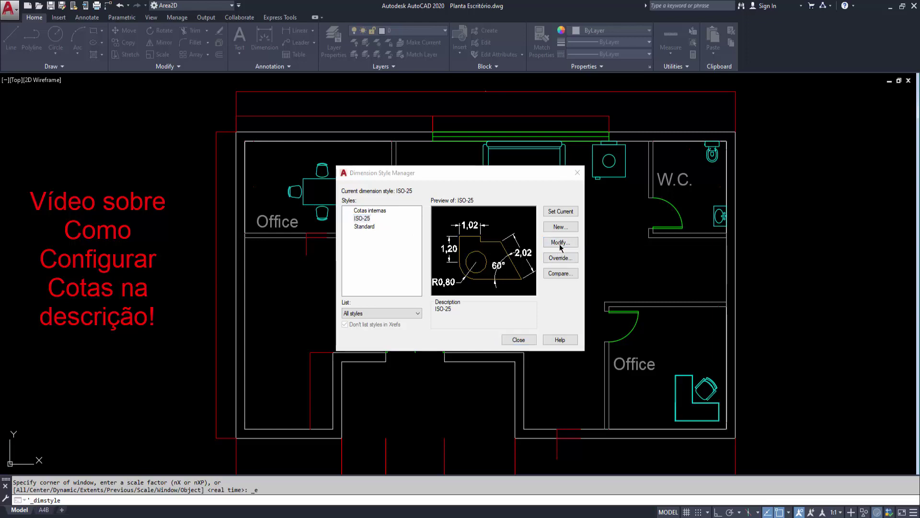
{"action": "left_click", "coordinate": [343, 103]}
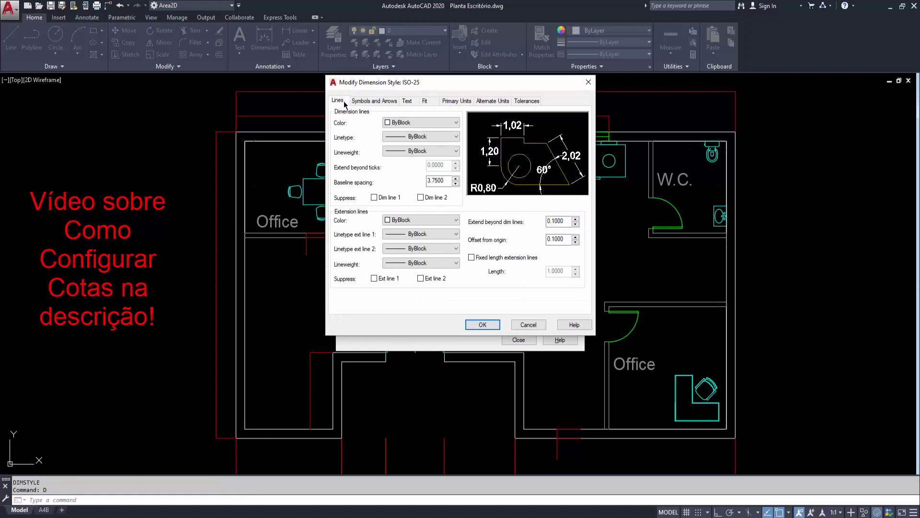
{"action": "double_click", "coordinate": [559, 221]}
{"action": "type", "text": "10"}
{"action": "key", "text": "Tab"}
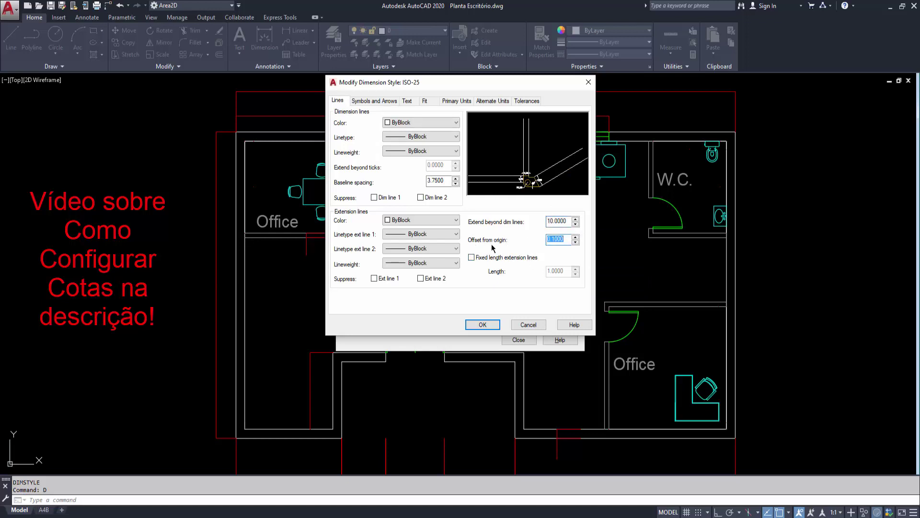
{"action": "type", "text": "10"}
{"action": "key", "text": "Tab"}
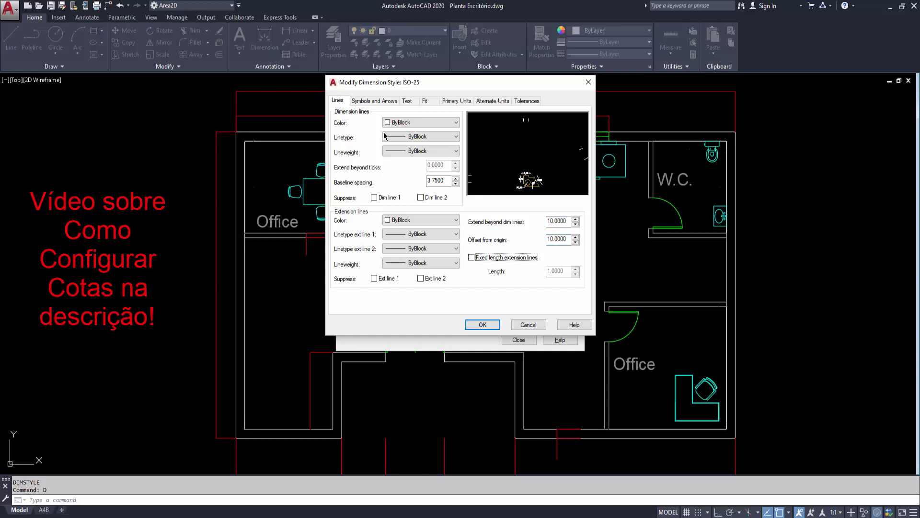
Give ISO-25 arrow size 10, text height 10 and text offset 5, and apply it
{"action": "left_click", "coordinate": [374, 101]}
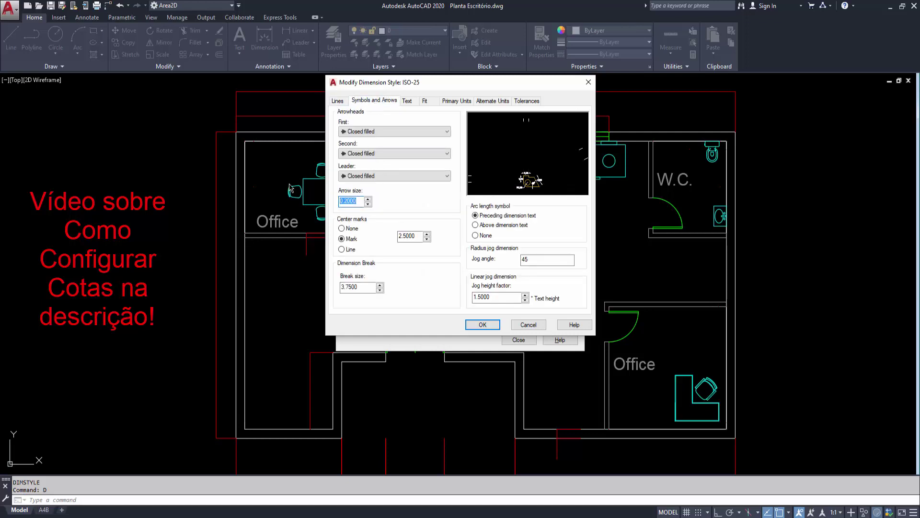
{"action": "type", "text": "10"}
{"action": "left_click", "coordinate": [407, 101]}
{"action": "double_click", "coordinate": [442, 173]}
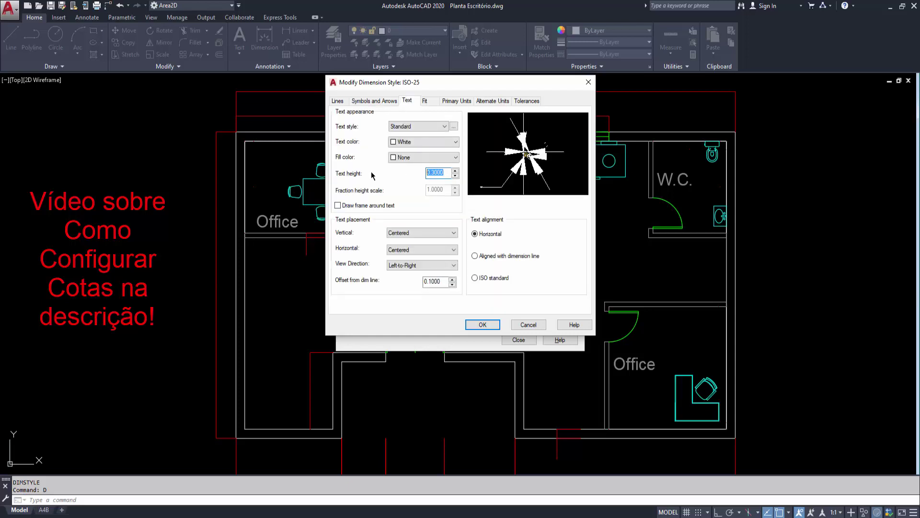
{"action": "type", "text": "10"}
{"action": "double_click", "coordinate": [444, 282]}
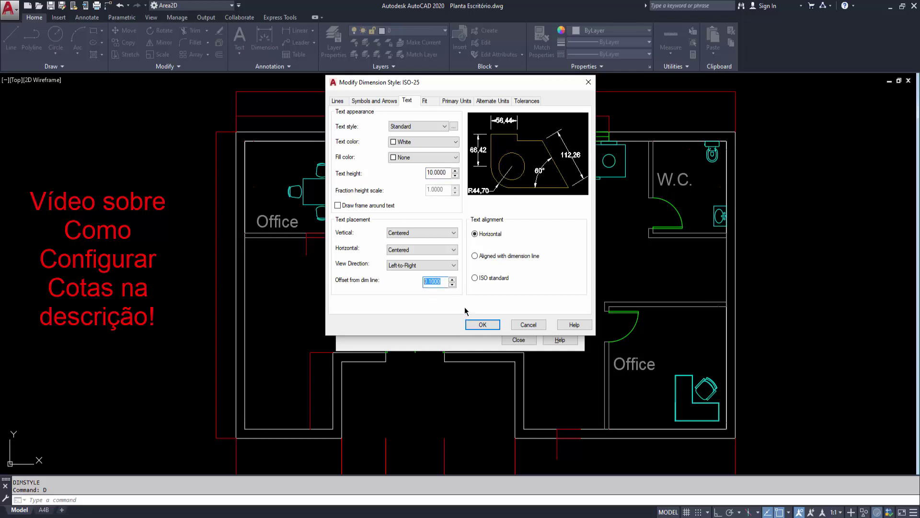
{"action": "key", "text": "BackSpace"}
{"action": "type", "text": "5"}
{"action": "left_click", "coordinate": [482, 324]}
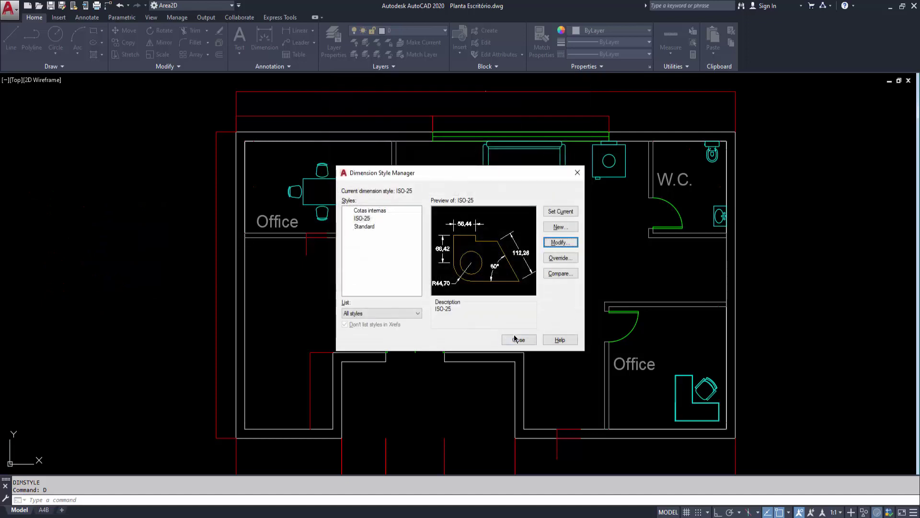
{"action": "left_click", "coordinate": [519, 340]}
Zoom around the plan to check the enlarged dimension labels
{"action": "scroll", "coordinate": [242, 117], "scroll_direction": "up", "scroll_amount": 2}
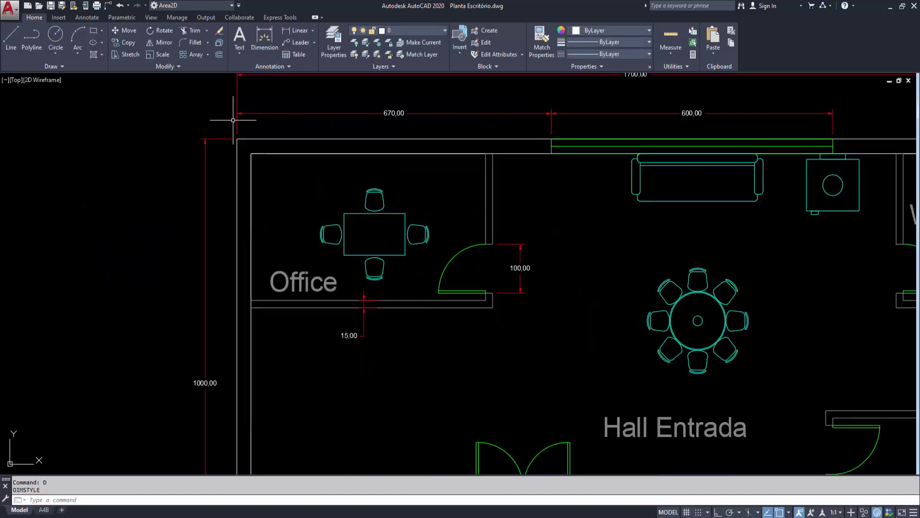
{"action": "scroll", "coordinate": [243, 140], "scroll_direction": "up", "scroll_amount": 3}
{"action": "scroll", "coordinate": [242, 158], "scroll_direction": "up", "scroll_amount": 2}
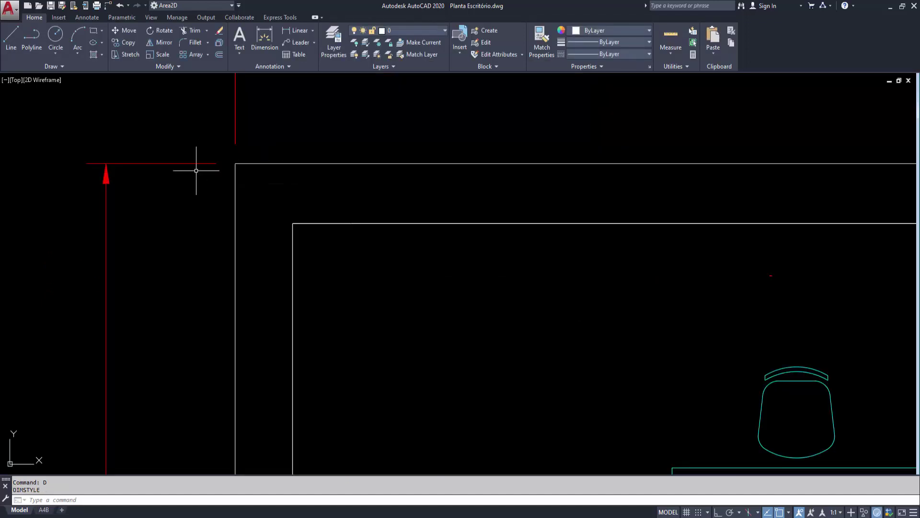
{"action": "scroll", "coordinate": [65, 161], "scroll_direction": "up", "scroll_amount": 2}
{"action": "scroll", "coordinate": [148, 177], "scroll_direction": "down", "scroll_amount": 5}
{"action": "scroll", "coordinate": [610, 188], "scroll_direction": "down", "scroll_amount": 4}
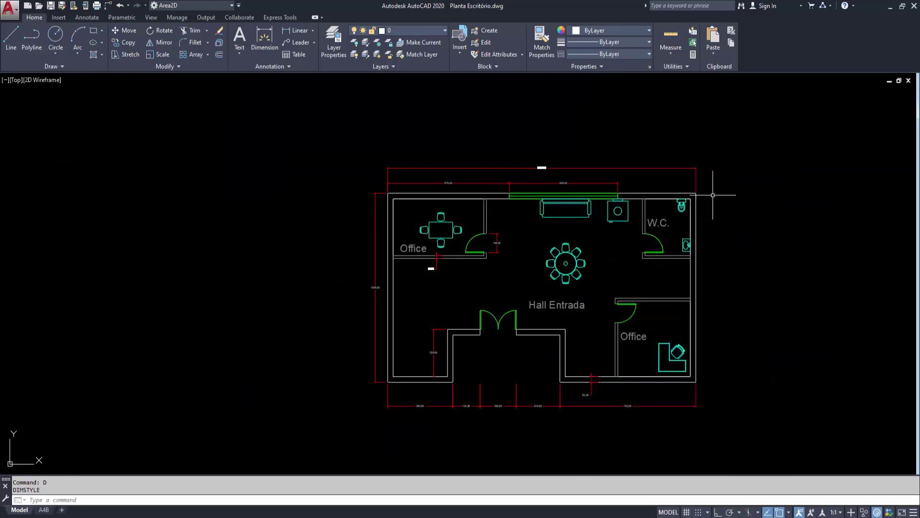
{"action": "scroll", "coordinate": [709, 195], "scroll_direction": "up", "scroll_amount": 4}
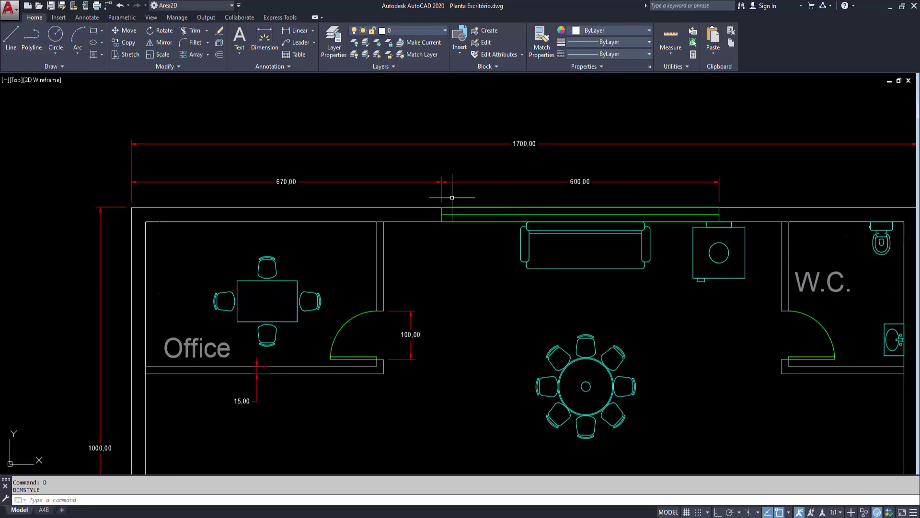
{"action": "key", "text": "Return"}
Change the ISO-25 arrow size to 15 and text height to 20
{"action": "left_click", "coordinate": [558, 242]}
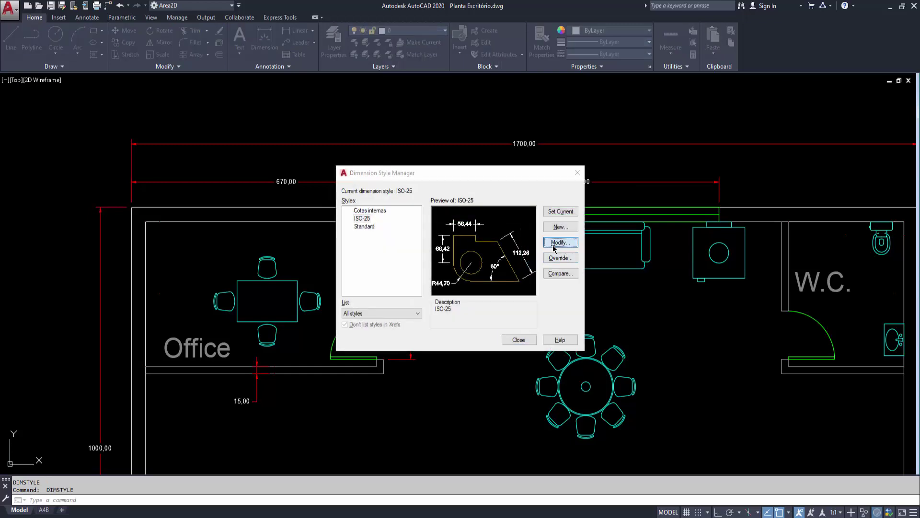
{"action": "left_click", "coordinate": [366, 104]}
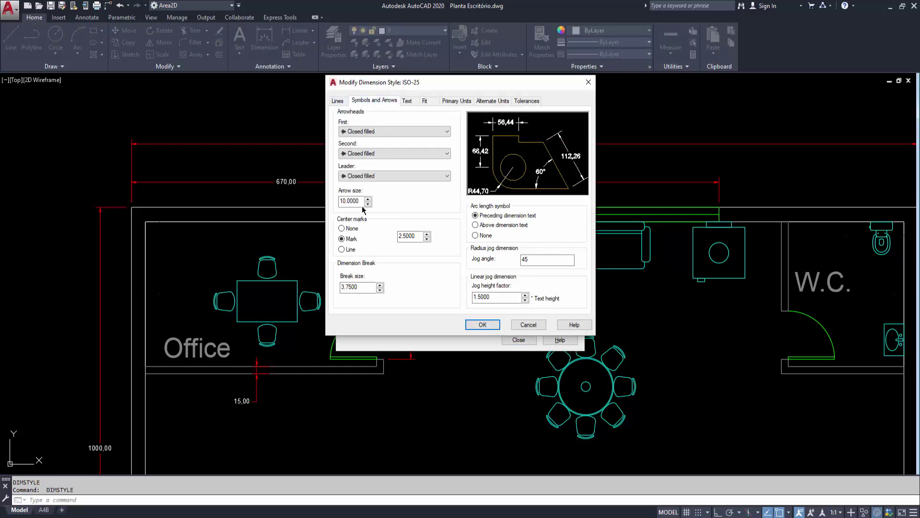
{"action": "left_click_drag", "start_coordinate": [364, 201], "coordinate": [288, 200]}
{"action": "type", "text": "15"}
{"action": "left_click", "coordinate": [405, 101]}
{"action": "left_click_drag", "start_coordinate": [445, 175], "coordinate": [375, 174]}
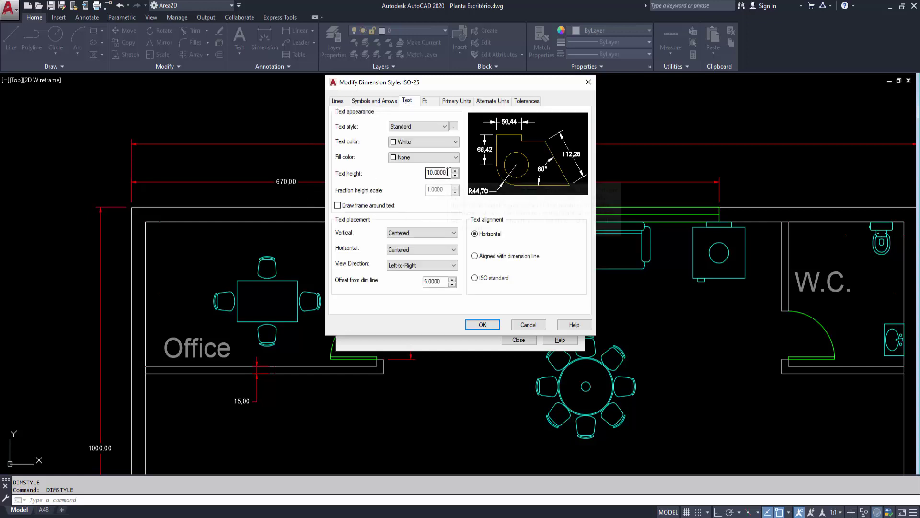
{"action": "type", "text": "20"}
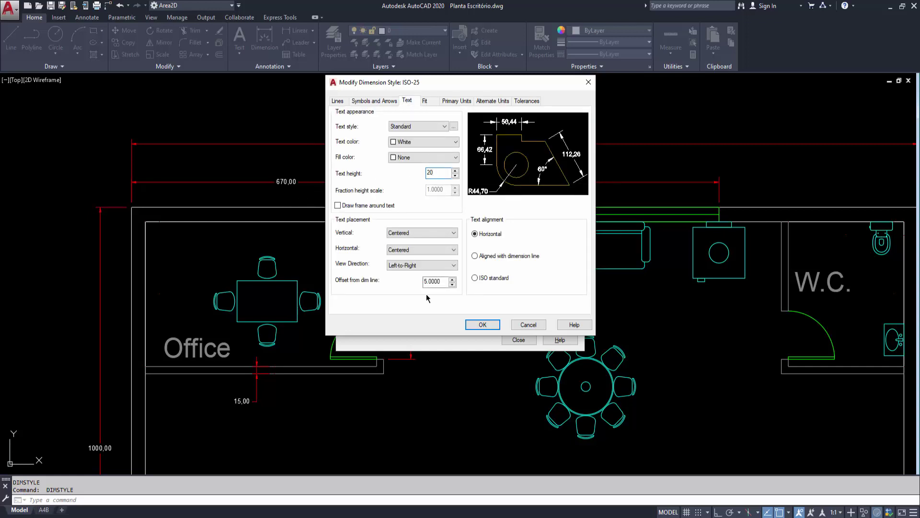
{"action": "left_click", "coordinate": [483, 325]}
{"action": "left_click", "coordinate": [519, 339]}
{"action": "scroll", "coordinate": [375, 216], "scroll_direction": "down", "scroll_amount": 2}
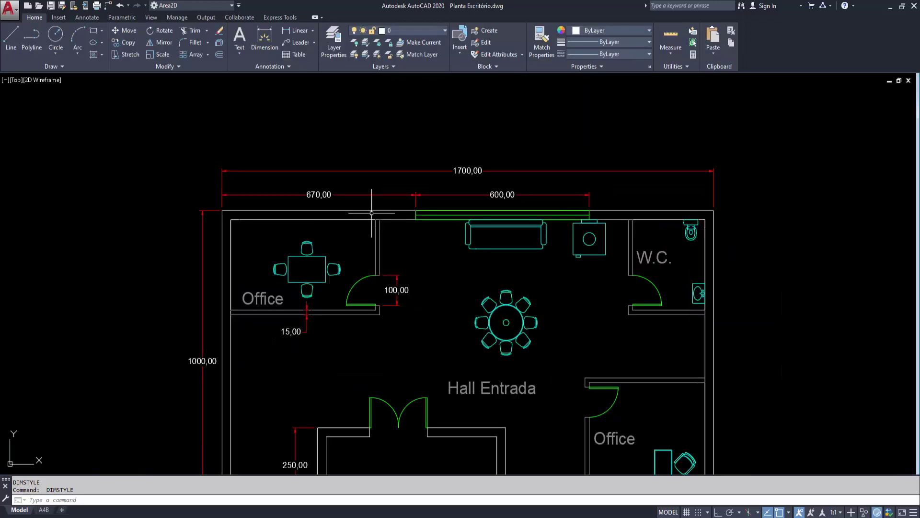
{"action": "scroll", "coordinate": [409, 246], "scroll_direction": "up", "scroll_amount": 2}
Suppress trailing zeros in the ISO-25 primary units so dimensions read 670, 600, 1700
{"action": "key", "text": "Return"}
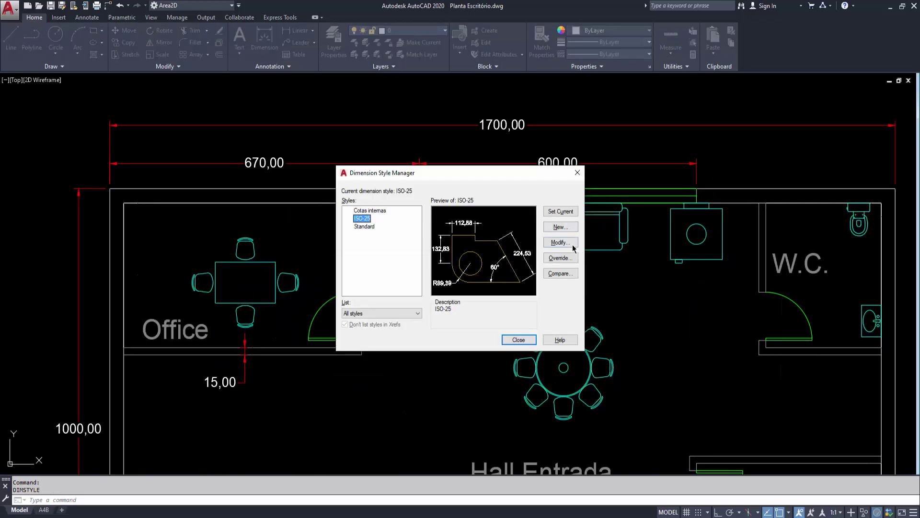
{"action": "left_click", "coordinate": [572, 246]}
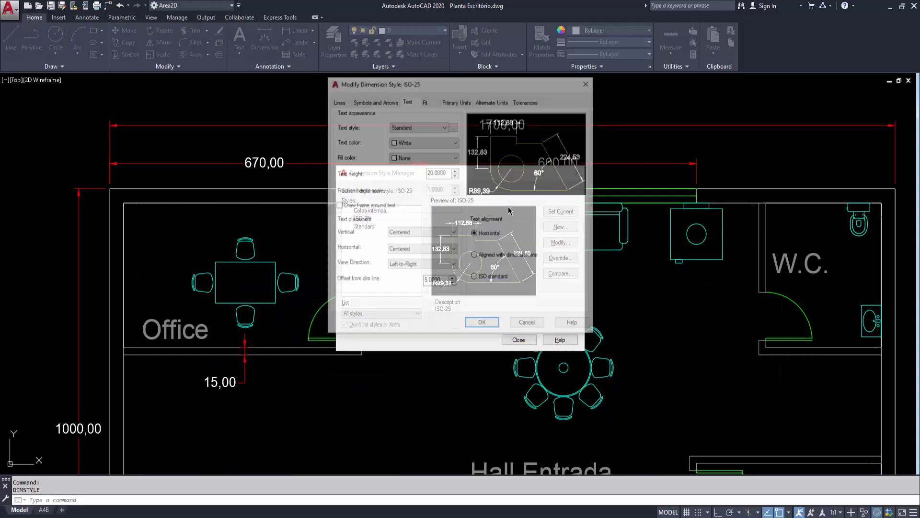
{"action": "left_click", "coordinate": [453, 102]}
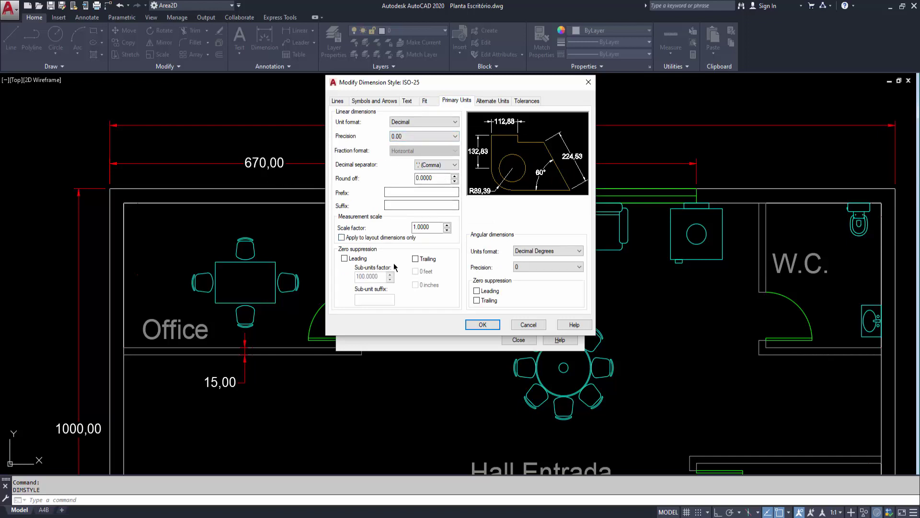
{"action": "left_click", "coordinate": [426, 260]}
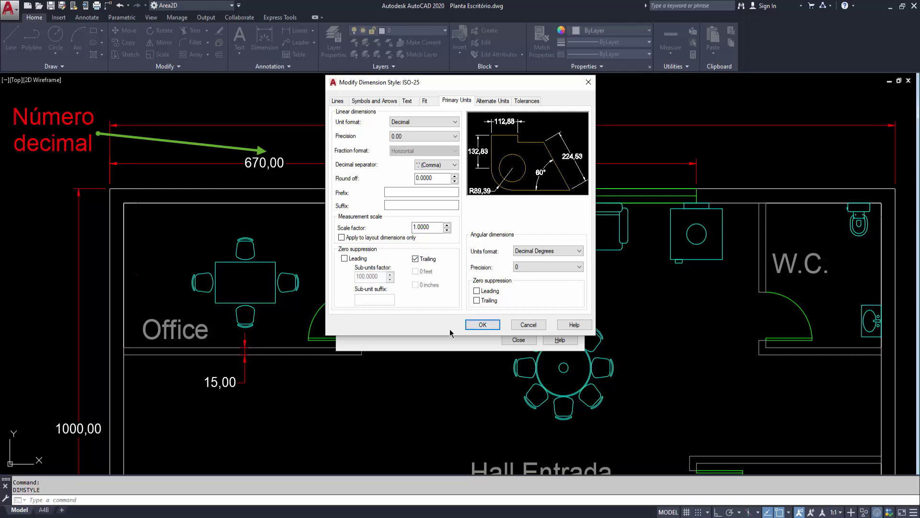
{"action": "left_click", "coordinate": [489, 325]}
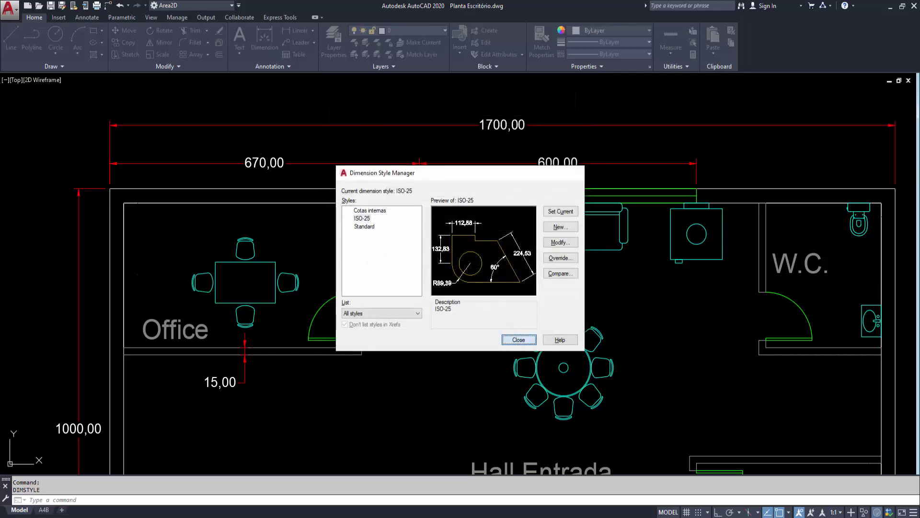
{"action": "left_click", "coordinate": [517, 341]}
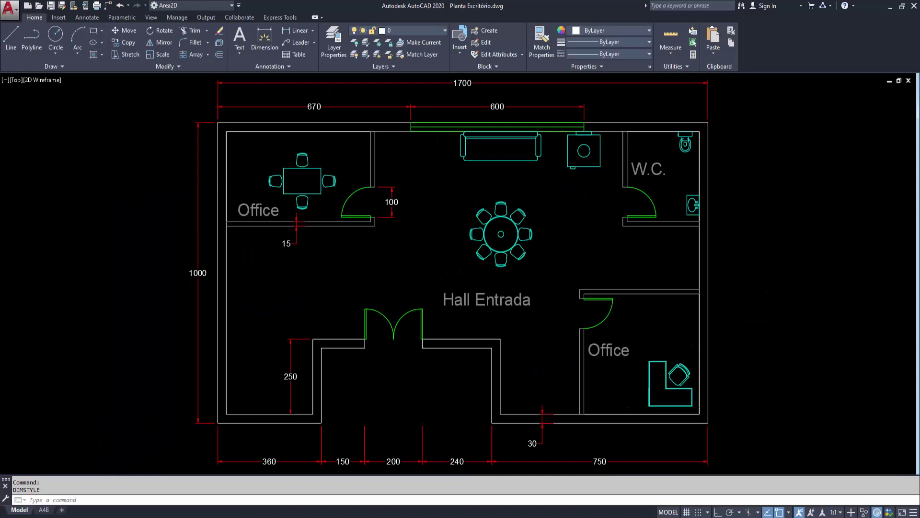
Zoom around the plan, cancelling two accidental selections
{"action": "scroll", "coordinate": [248, 168], "scroll_direction": "up", "scroll_amount": 2}
{"action": "left_click", "coordinate": [249, 167]}
{"action": "key", "text": "Escape"}
{"action": "scroll", "coordinate": [250, 166], "scroll_direction": "down", "scroll_amount": 2}
{"action": "scroll", "coordinate": [253, 181], "scroll_direction": "up", "scroll_amount": 2}
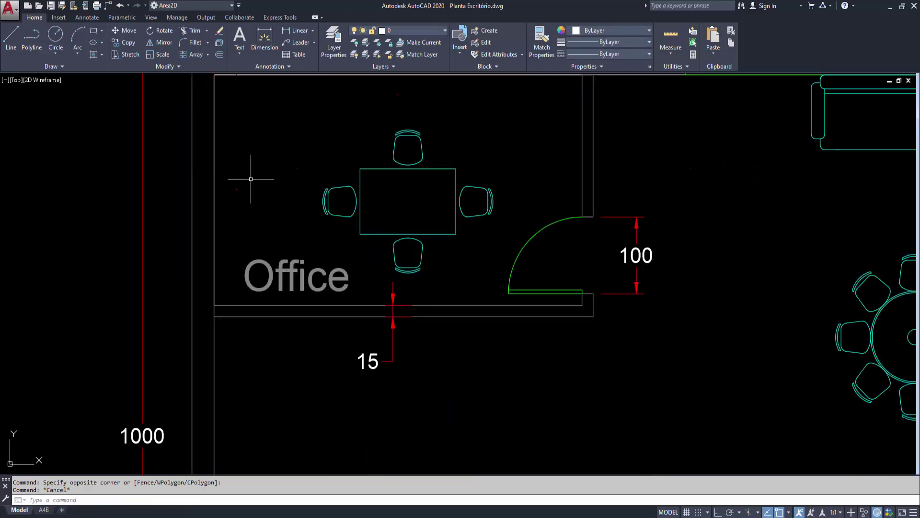
{"action": "left_click", "coordinate": [219, 218]}
{"action": "scroll", "coordinate": [229, 184], "scroll_direction": "up", "scroll_amount": 5}
{"action": "key", "text": "Escape"}
{"action": "scroll", "coordinate": [328, 200], "scroll_direction": "down", "scroll_amount": 3}
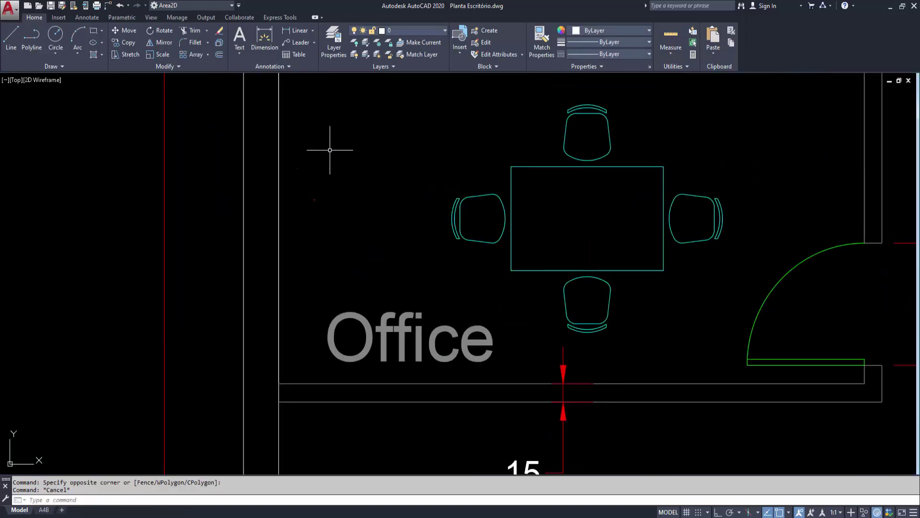
Set the Cotas internas dimension style text height to 20
{"action": "type", "text": "d"}
{"action": "key", "text": "Return"}
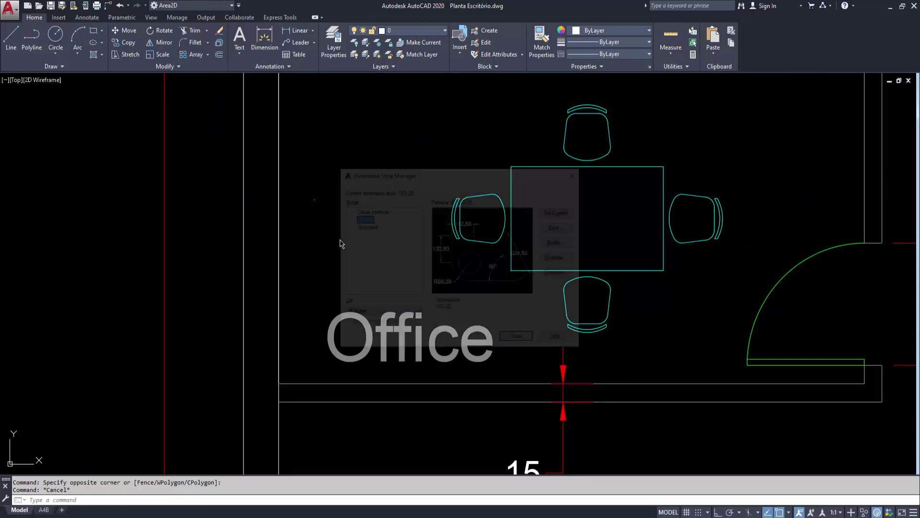
{"action": "left_click", "coordinate": [370, 211]}
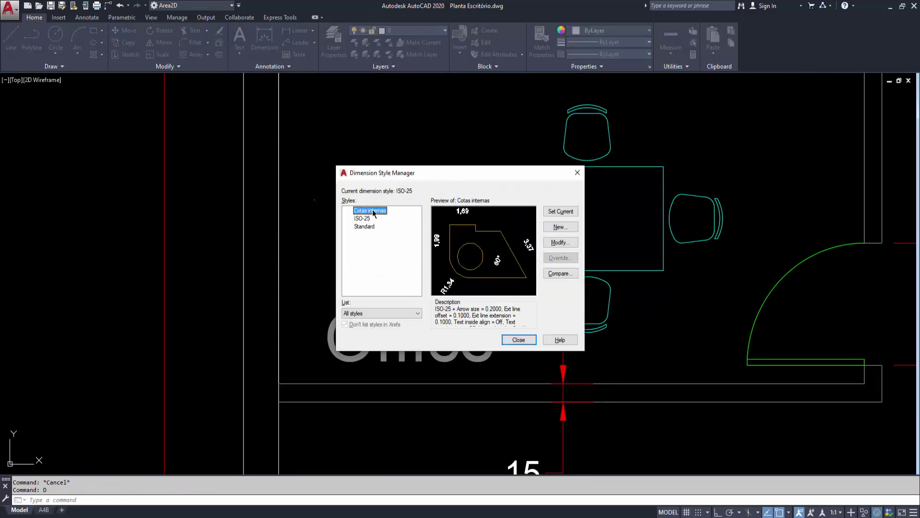
{"action": "left_click", "coordinate": [557, 242]}
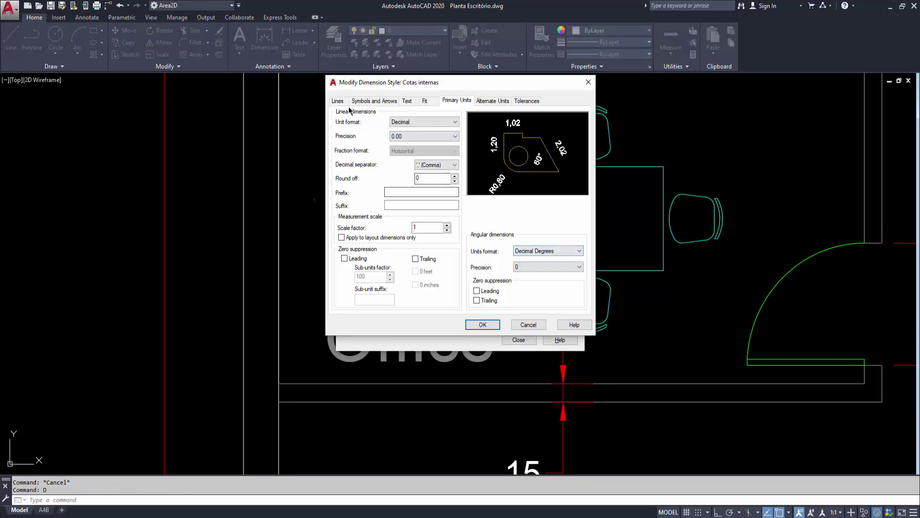
{"action": "left_click", "coordinate": [374, 100]}
{"action": "left_click", "coordinate": [410, 105]}
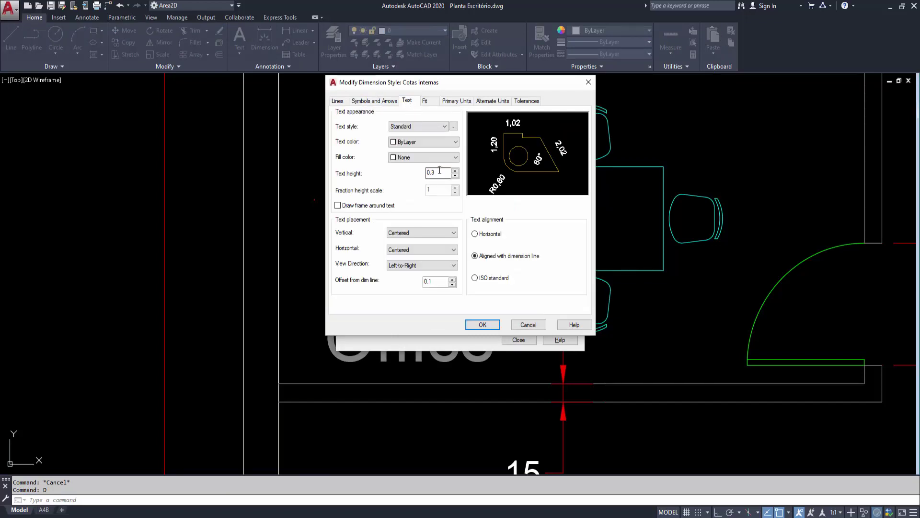
{"action": "double_click", "coordinate": [441, 172]}
{"action": "type", "text": "20"}
{"action": "left_click", "coordinate": [483, 325]}
{"action": "left_click", "coordinate": [519, 339]}
{"action": "scroll", "coordinate": [188, 235], "scroll_direction": "down", "scroll_amount": 5}
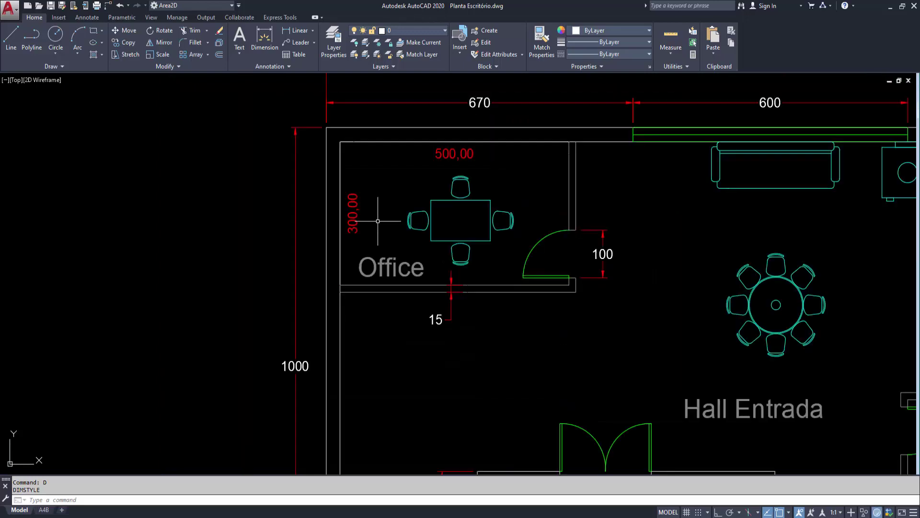
Suppress trailing zeros in Cotas internas primary units and fit the whole plan in view
{"action": "type", "text": "d"}
{"action": "key", "text": "Return"}
{"action": "left_click", "coordinate": [375, 211]}
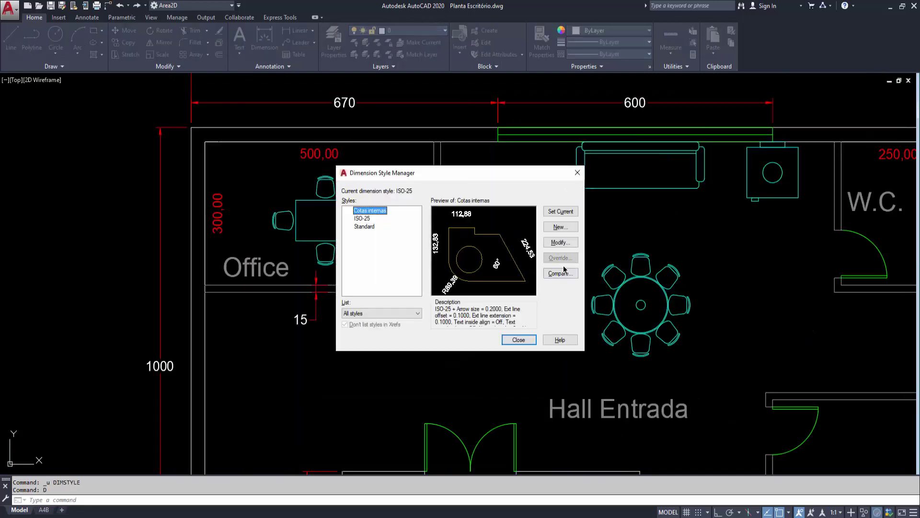
{"action": "left_click", "coordinate": [546, 244]}
{"action": "left_click", "coordinate": [455, 100]}
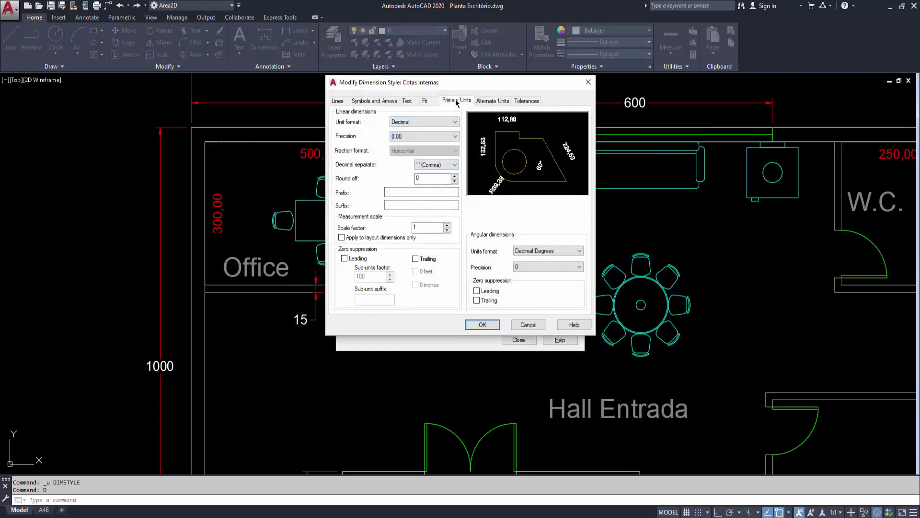
{"action": "left_click", "coordinate": [415, 258]}
{"action": "left_click", "coordinate": [480, 326]}
{"action": "left_click", "coordinate": [520, 339]}
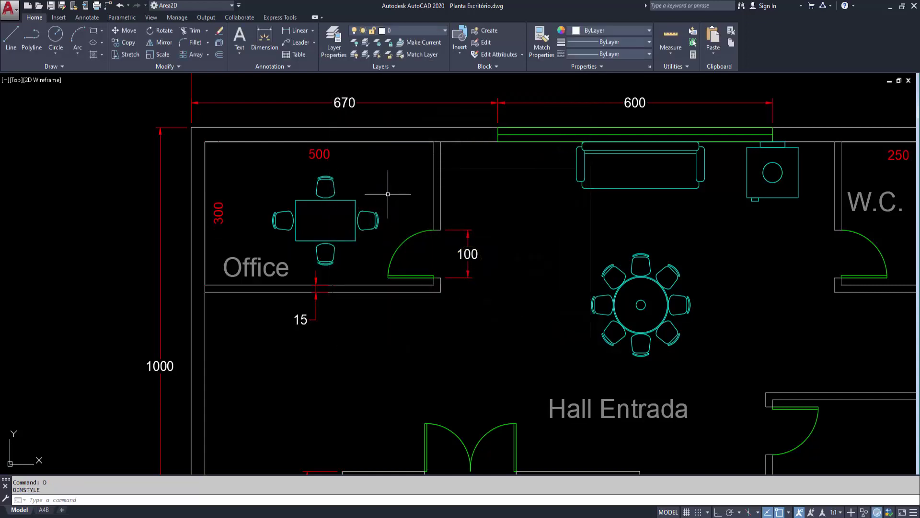
{"action": "middle_click", "coordinate": [575, 215]}
{"action": "middle_click", "coordinate": [576, 215]}
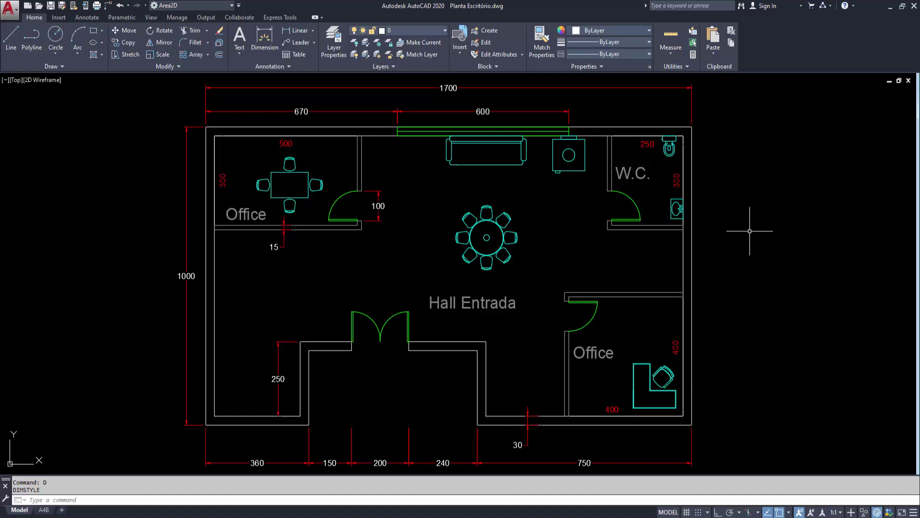
Change the insertion scale units from Meters to Centimeters in Drawing Units (UN)
{"action": "type", "text": "UN"}
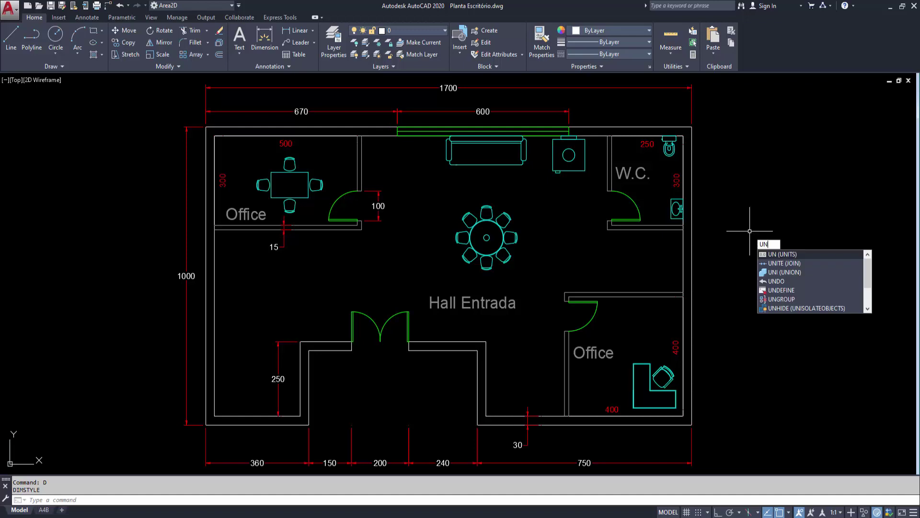
{"action": "key", "text": "Return"}
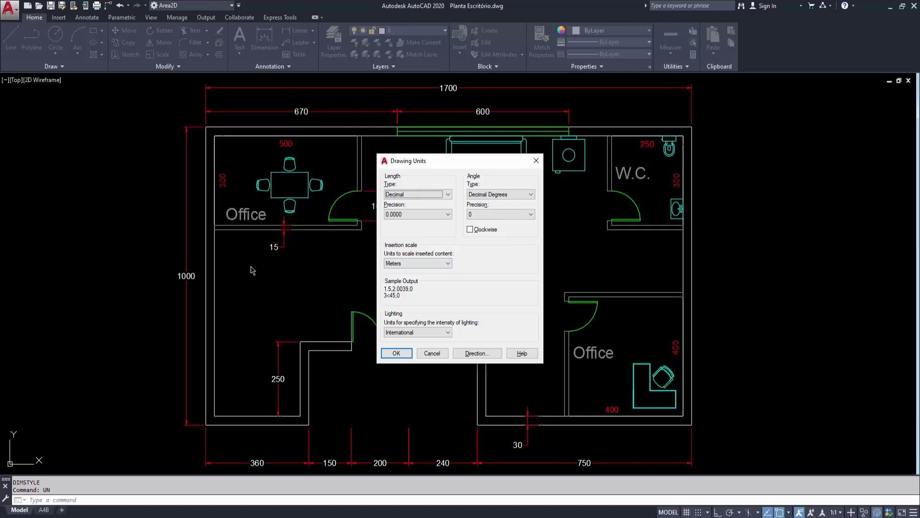
{"action": "left_click", "coordinate": [404, 265]}
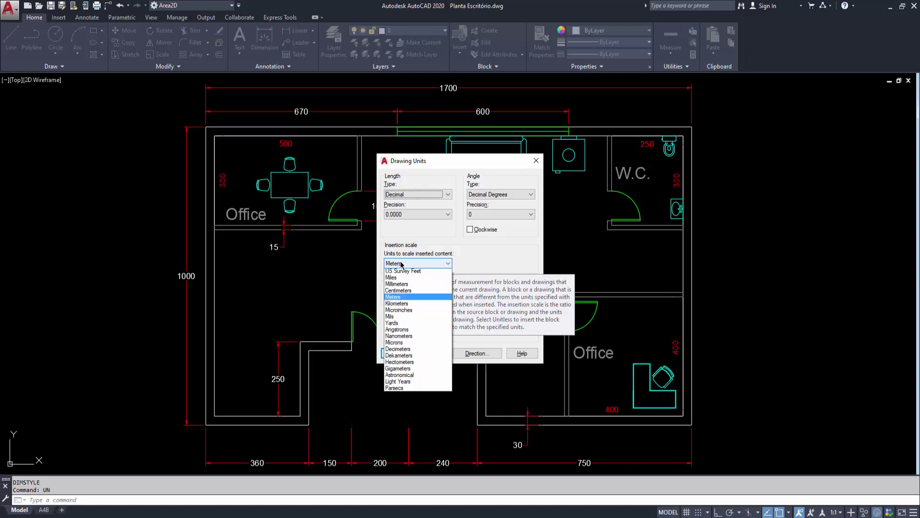
{"action": "left_click", "coordinate": [415, 312]}
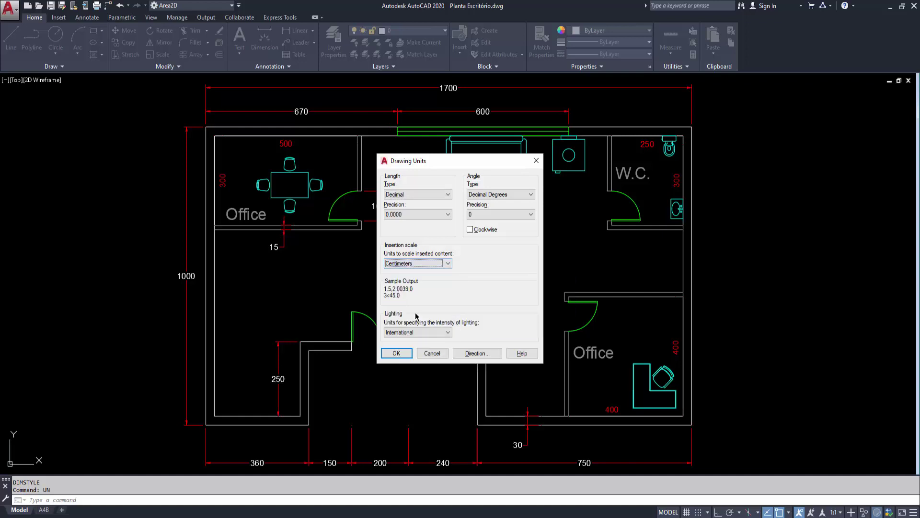
{"action": "left_click", "coordinate": [399, 353]}
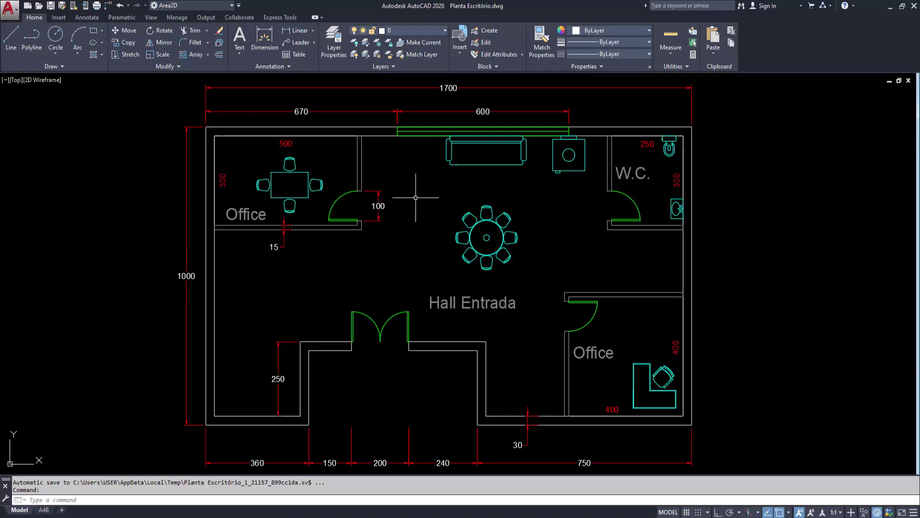
Scale all 89 floor plan objects by a factor of 0.01
{"action": "left_click", "coordinate": [163, 57]}
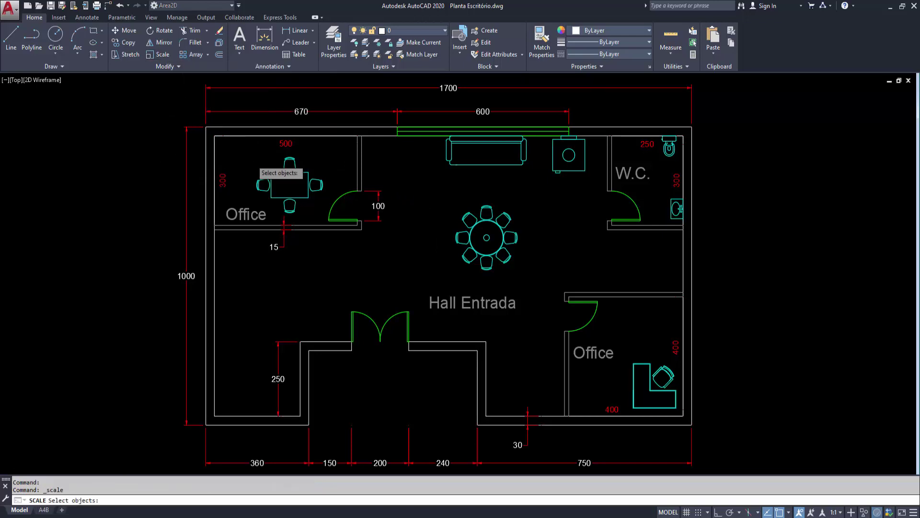
{"action": "scroll", "coordinate": [251, 161], "scroll_direction": "down", "scroll_amount": 2}
{"action": "left_click", "coordinate": [162, 91]}
{"action": "left_click", "coordinate": [591, 374]}
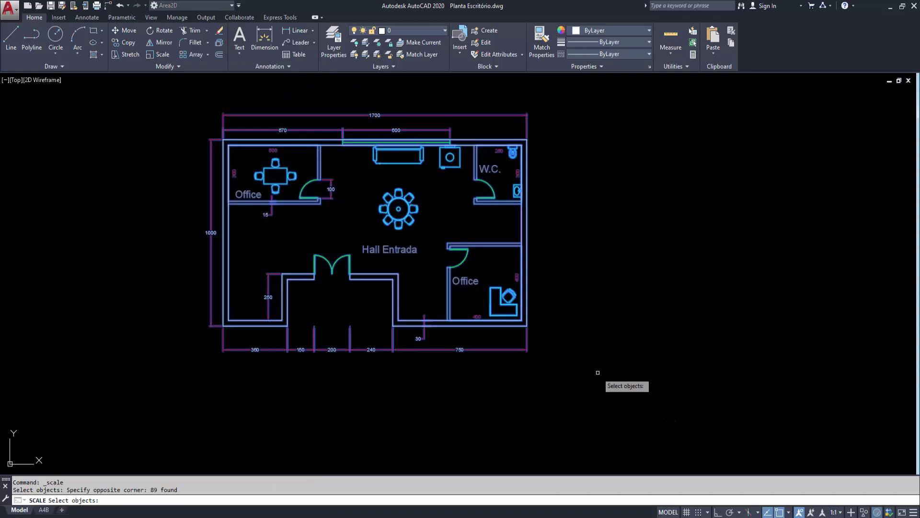
{"action": "key", "text": "Return"}
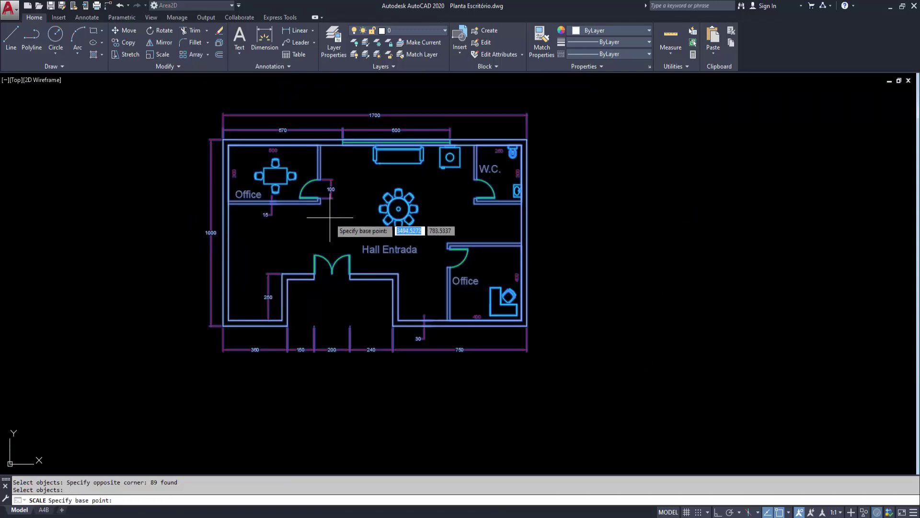
{"action": "left_click", "coordinate": [357, 222]}
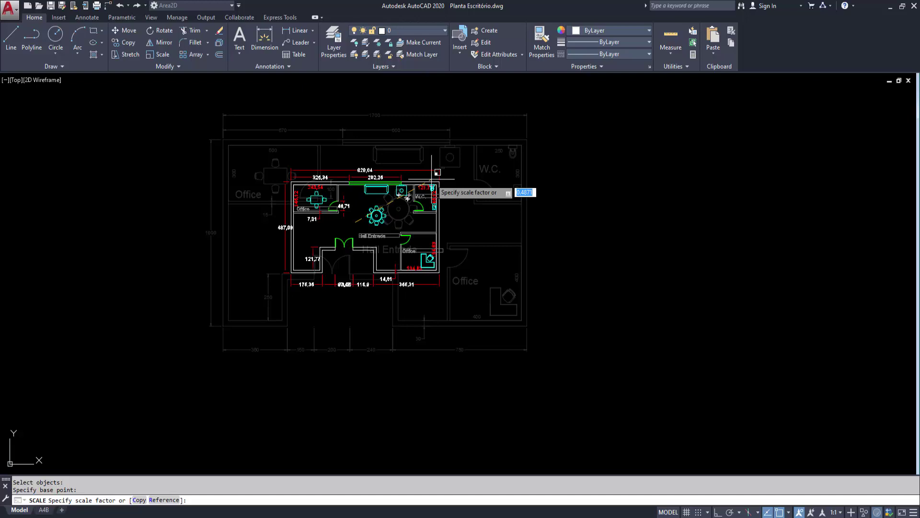
{"action": "type", "text": "0."}
{"action": "key", "text": "Return"}
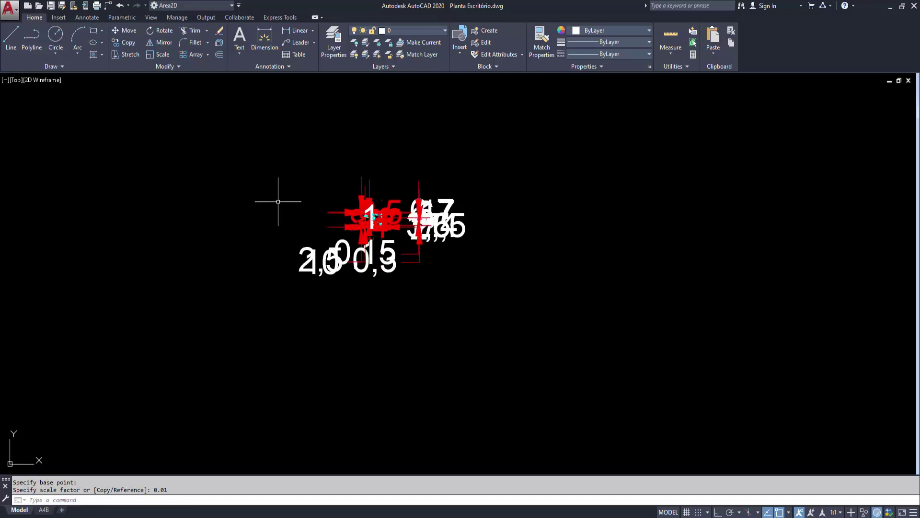
Zoom in on the shrunken floor plan to inspect it
{"action": "scroll", "coordinate": [281, 228], "scroll_direction": "up", "scroll_amount": 1}
{"action": "scroll", "coordinate": [280, 228], "scroll_direction": "up", "scroll_amount": 1}
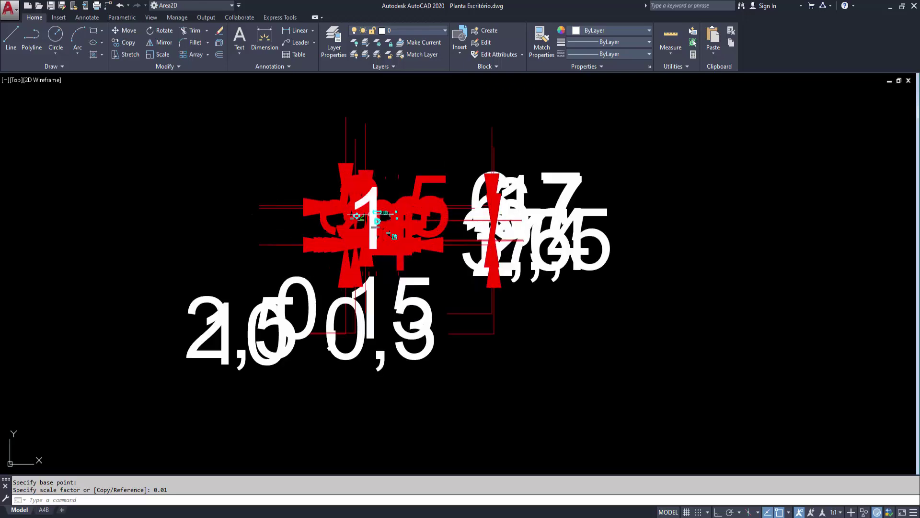
{"action": "scroll", "coordinate": [195, 226], "scroll_direction": "up", "scroll_amount": 1}
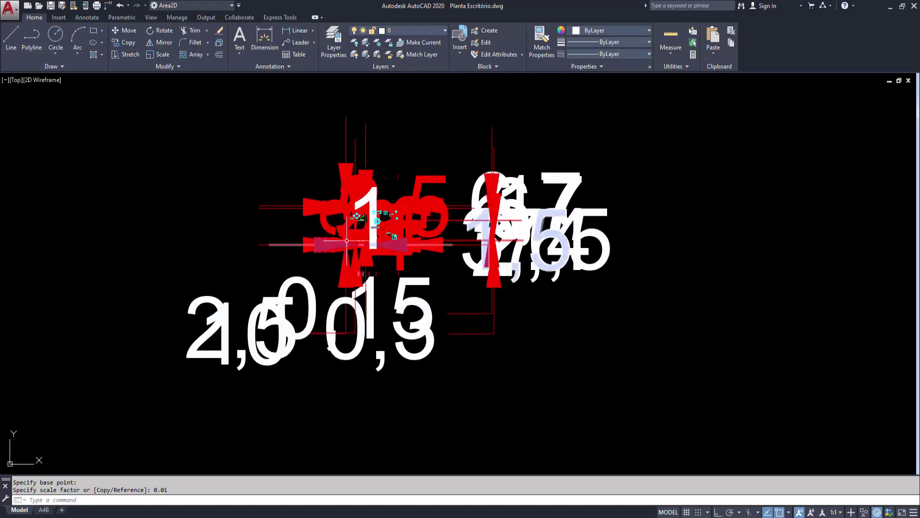
{"action": "scroll", "coordinate": [302, 242], "scroll_direction": "up", "scroll_amount": 2}
{"action": "scroll", "coordinate": [430, 189], "scroll_direction": "up", "scroll_amount": 2}
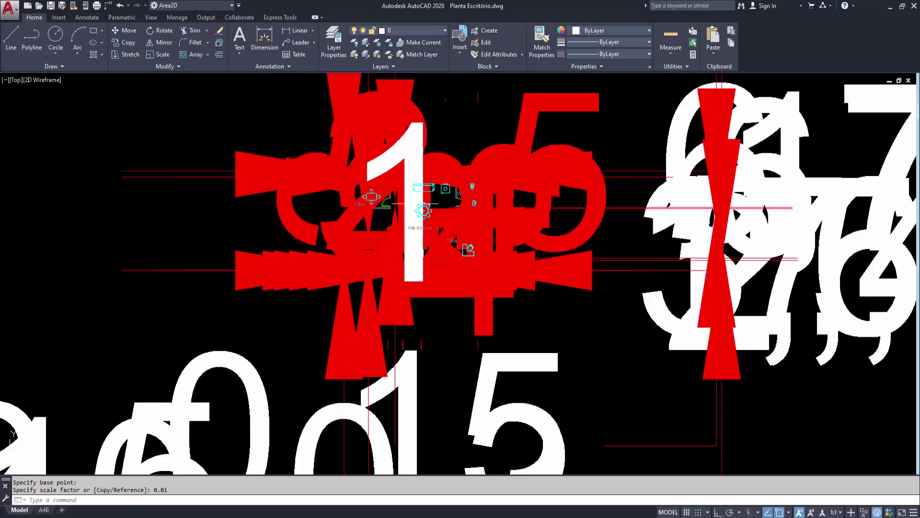
{"action": "scroll", "coordinate": [430, 190], "scroll_direction": "up", "scroll_amount": 2}
{"action": "scroll", "coordinate": [429, 190], "scroll_direction": "up", "scroll_amount": 2}
{"action": "scroll", "coordinate": [412, 210], "scroll_direction": "down", "scroll_amount": 1}
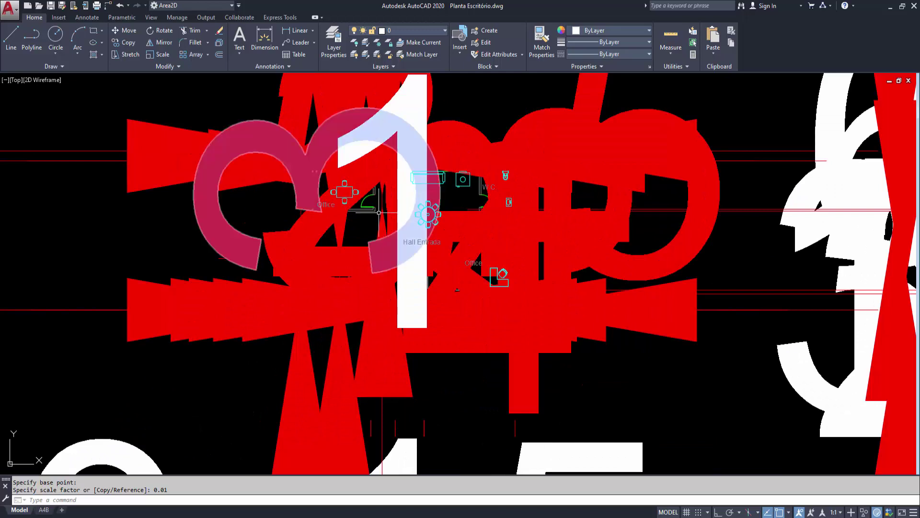
{"action": "scroll", "coordinate": [392, 238], "scroll_direction": "down", "scroll_amount": 2}
{"action": "scroll", "coordinate": [400, 275], "scroll_direction": "down", "scroll_amount": 1}
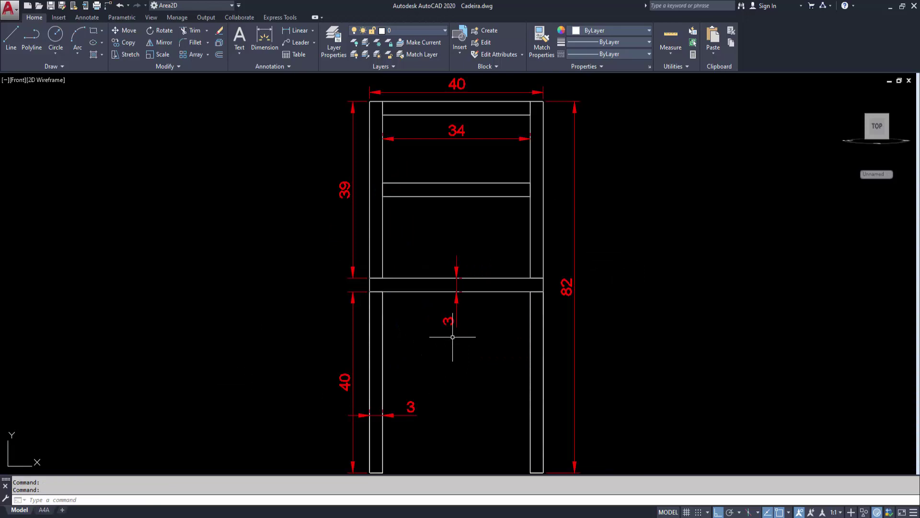
Scale the chair up by a factor of 10 and zoom around the enlarged drawing
{"action": "scroll", "coordinate": [453, 337], "scroll_direction": "down", "scroll_amount": 2}
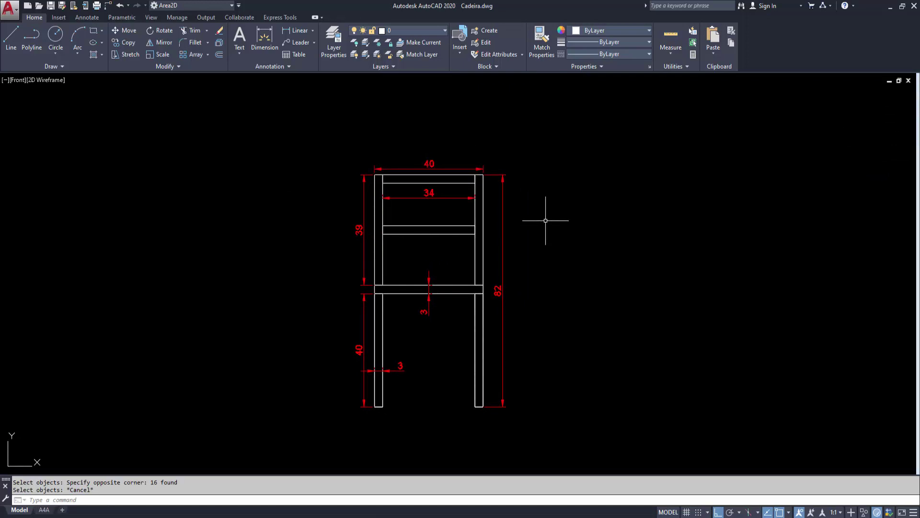
{"action": "left_click", "coordinate": [163, 54]}
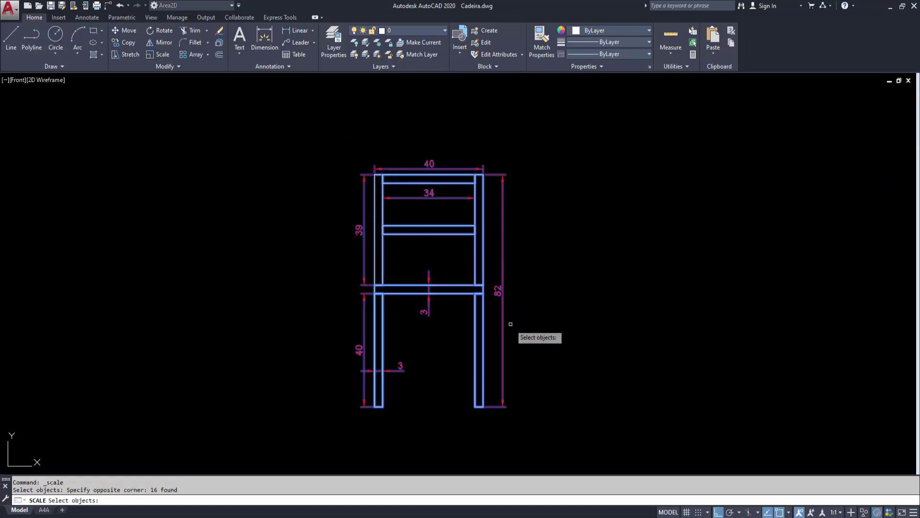
{"action": "key", "text": "Return"}
{"action": "left_click", "coordinate": [436, 254]}
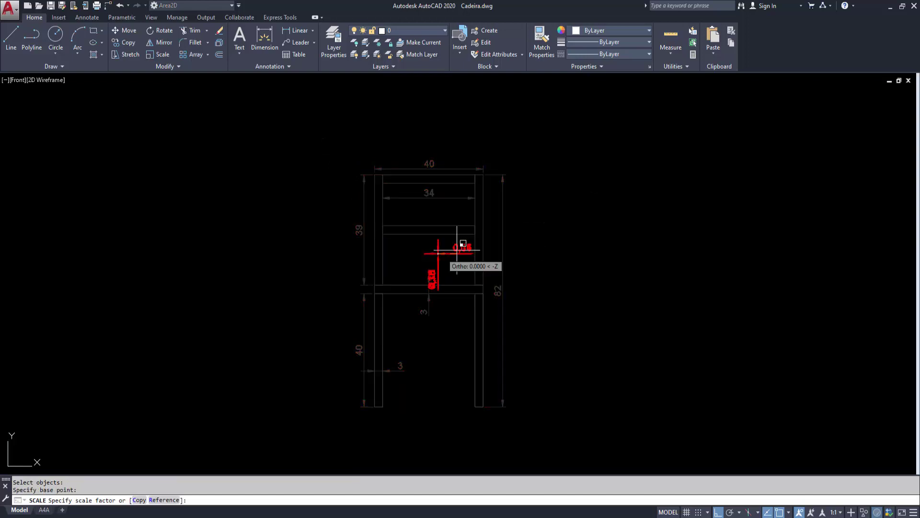
{"action": "type", "text": "10"}
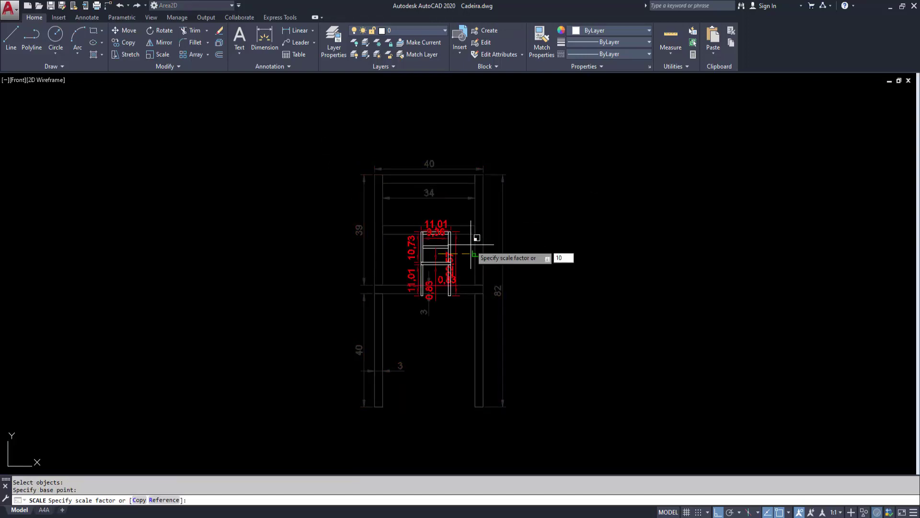
{"action": "key", "text": "Return"}
{"action": "scroll", "coordinate": [470, 242], "scroll_direction": "down", "scroll_amount": 5}
{"action": "scroll", "coordinate": [449, 144], "scroll_direction": "up", "scroll_amount": 3}
{"action": "scroll", "coordinate": [469, 155], "scroll_direction": "up", "scroll_amount": 3}
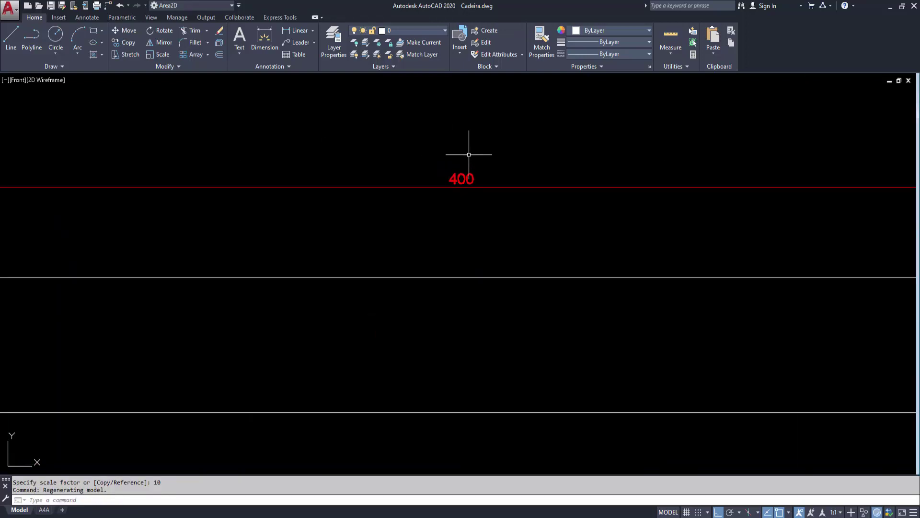
{"action": "scroll", "coordinate": [491, 210], "scroll_direction": "up", "scroll_amount": 3}
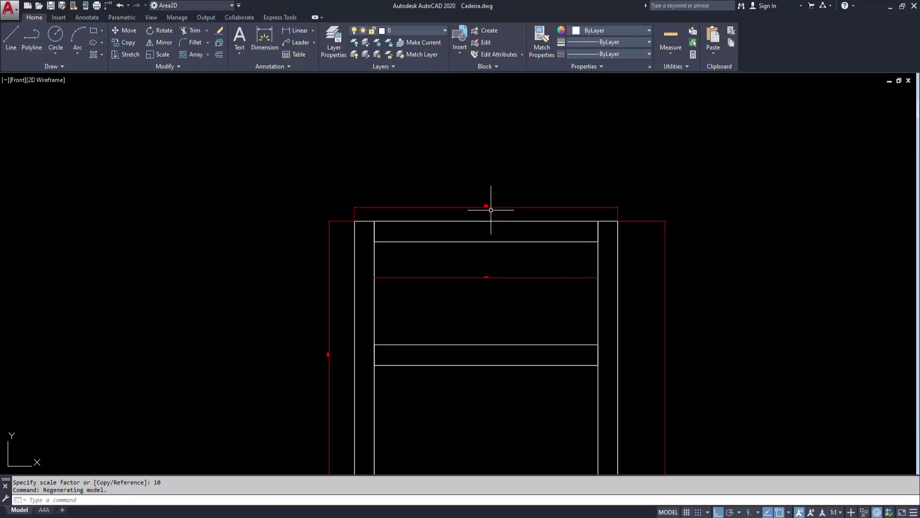
{"action": "scroll", "coordinate": [491, 206], "scroll_direction": "up", "scroll_amount": 3}
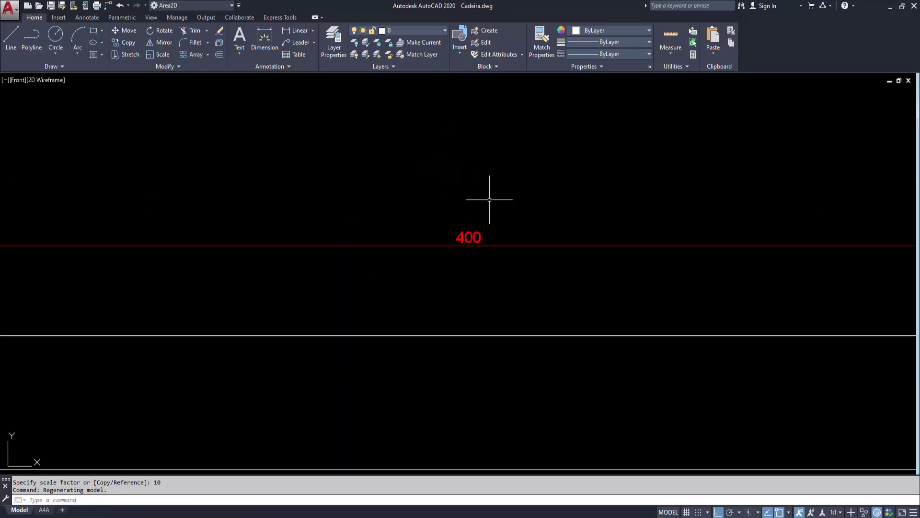
{"action": "scroll", "coordinate": [489, 199], "scroll_direction": "up", "scroll_amount": 1}
{"action": "scroll", "coordinate": [490, 199], "scroll_direction": "down", "scroll_amount": 4}
{"action": "scroll", "coordinate": [489, 199], "scroll_direction": "down", "scroll_amount": 3}
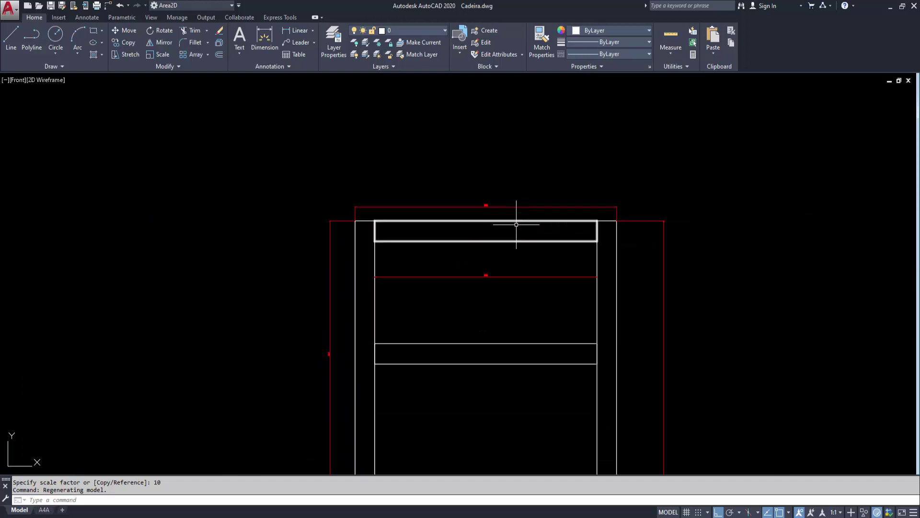
{"action": "scroll", "coordinate": [524, 212], "scroll_direction": "up", "scroll_amount": 1}
{"action": "scroll", "coordinate": [617, 323], "scroll_direction": "up", "scroll_amount": 4}
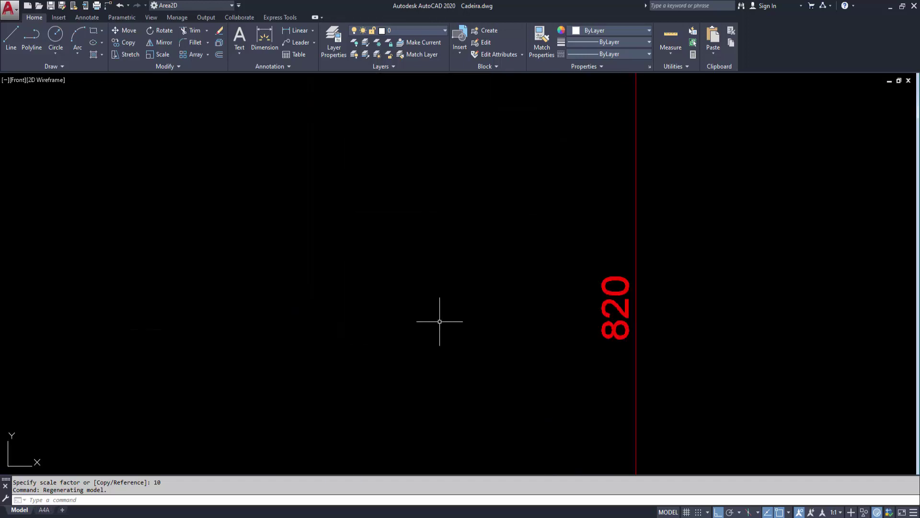
{"action": "scroll", "coordinate": [544, 336], "scroll_direction": "down", "scroll_amount": 3}
{"action": "scroll", "coordinate": [524, 329], "scroll_direction": "down", "scroll_amount": 5}
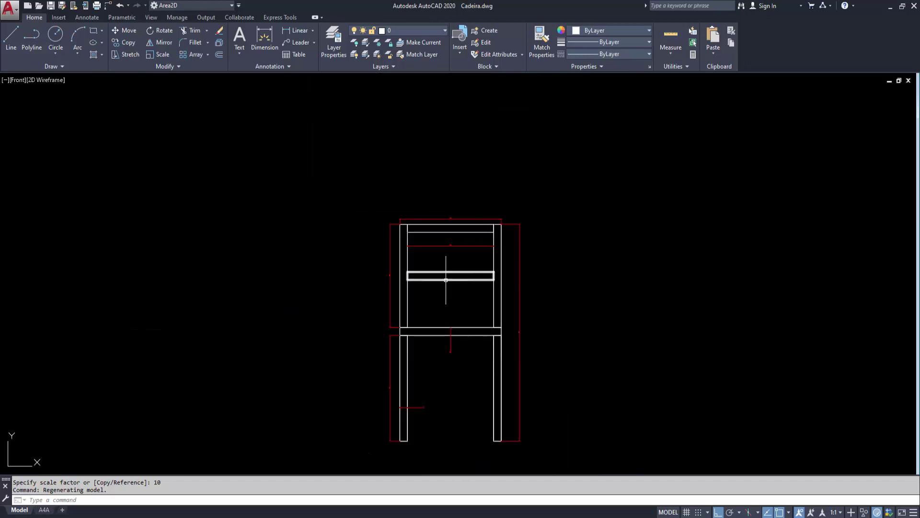
{"action": "scroll", "coordinate": [488, 287], "scroll_direction": "up", "scroll_amount": 2}
{"action": "scroll", "coordinate": [453, 240], "scroll_direction": "up", "scroll_amount": 1}
{"action": "scroll", "coordinate": [358, 179], "scroll_direction": "down", "scroll_amount": 2}
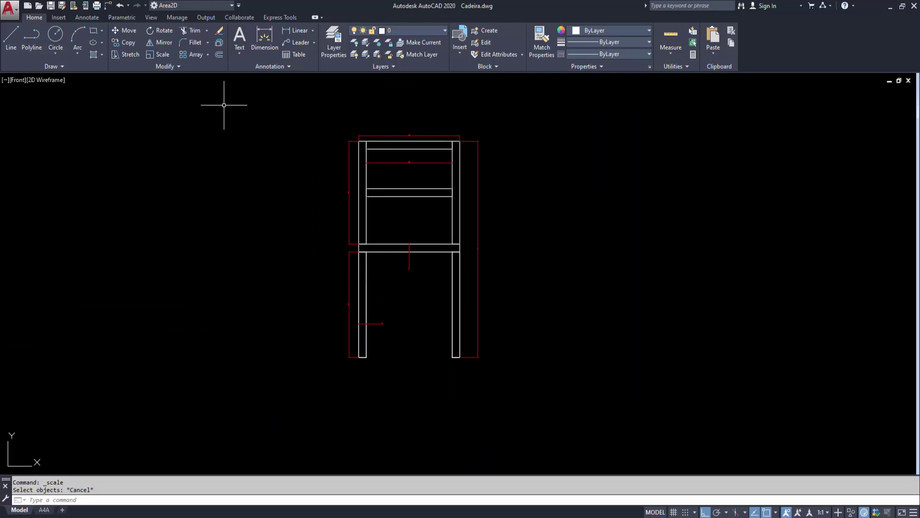
Window-select the whole chair and scale it by 0.1 back to original size
{"action": "left_click", "coordinate": [163, 55]}
{"action": "left_click", "coordinate": [307, 106]}
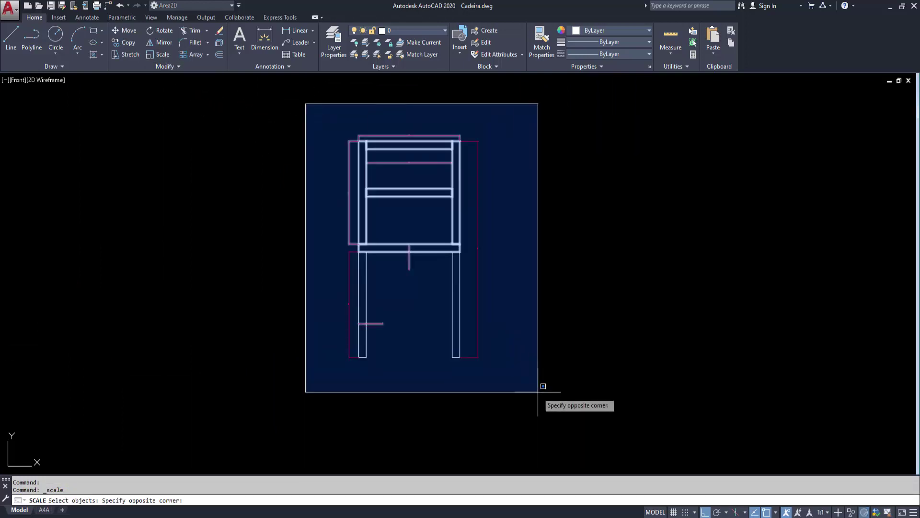
{"action": "left_click", "coordinate": [551, 391]}
{"action": "key", "text": "Return"}
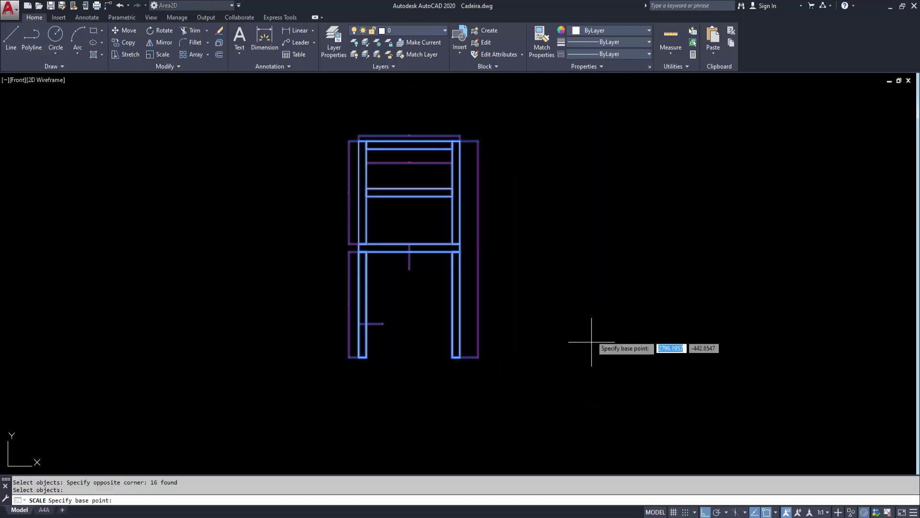
{"action": "left_click", "coordinate": [425, 285]}
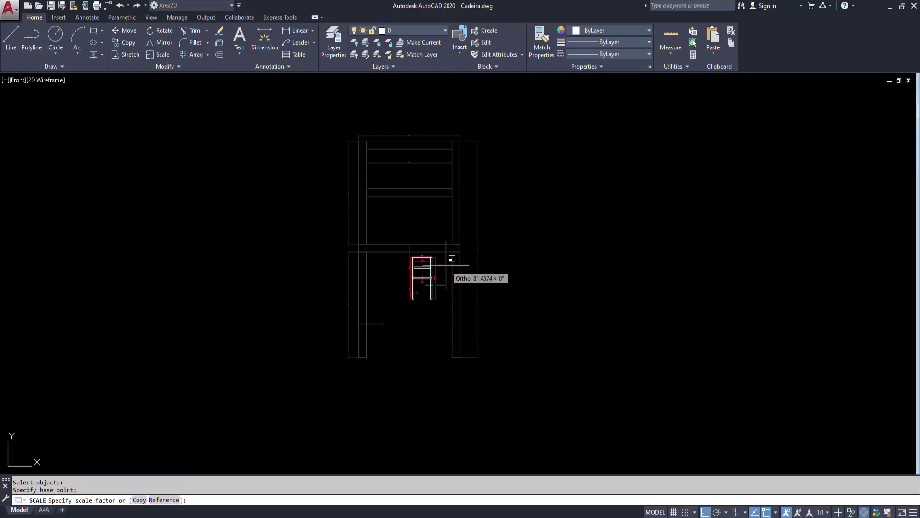
{"action": "type", "text": "0.1"}
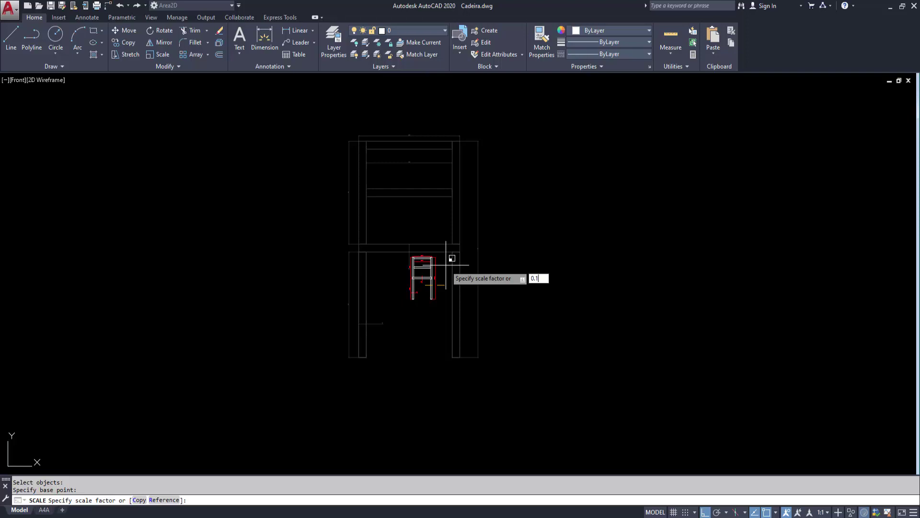
{"action": "key", "text": "Return"}
Select the chair's 40 and 34 dimensions, then switch to Desenho mecânico.dwg
{"action": "scroll", "coordinate": [447, 259], "scroll_direction": "up", "scroll_amount": 3}
{"action": "scroll", "coordinate": [447, 254], "scroll_direction": "up", "scroll_amount": 4}
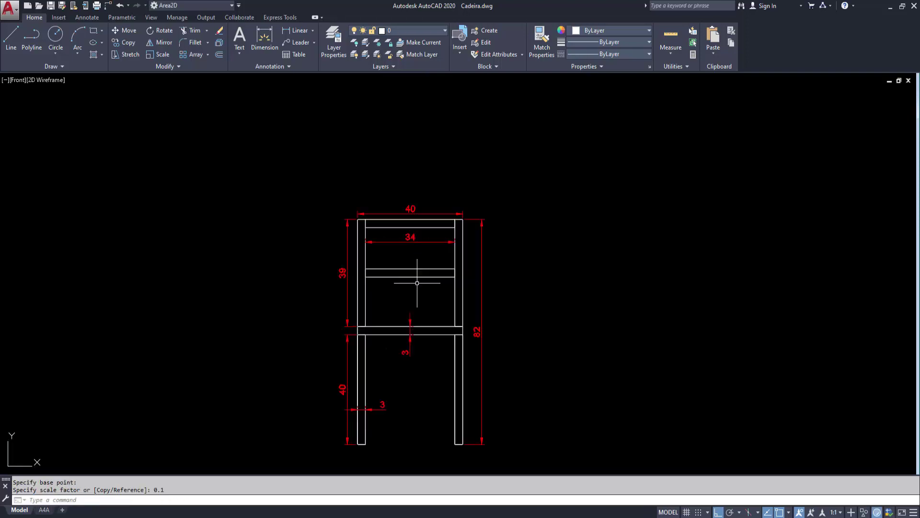
{"action": "scroll", "coordinate": [446, 245], "scroll_direction": "up", "scroll_amount": 2}
{"action": "middle_click_drag", "start_coordinate": [446, 244], "coordinate": [453, 217]}
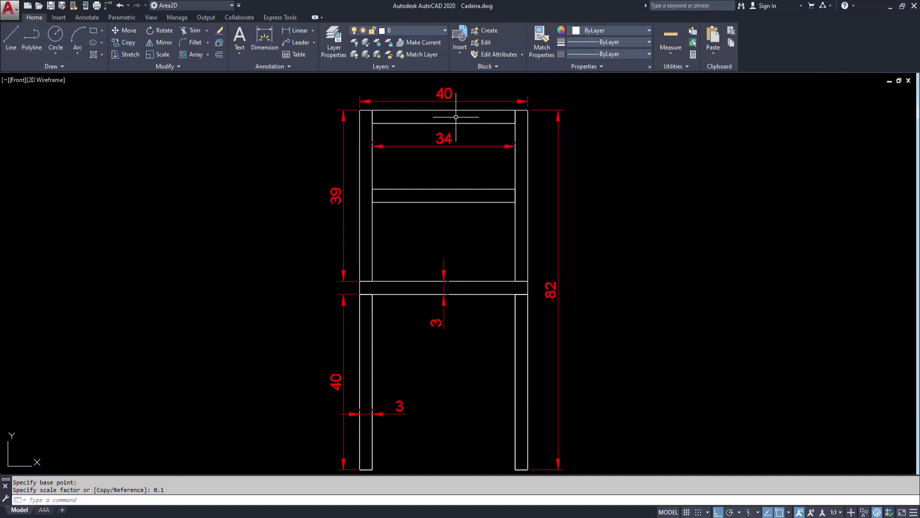
{"action": "left_click", "coordinate": [451, 97]}
{"action": "left_click", "coordinate": [444, 139]}
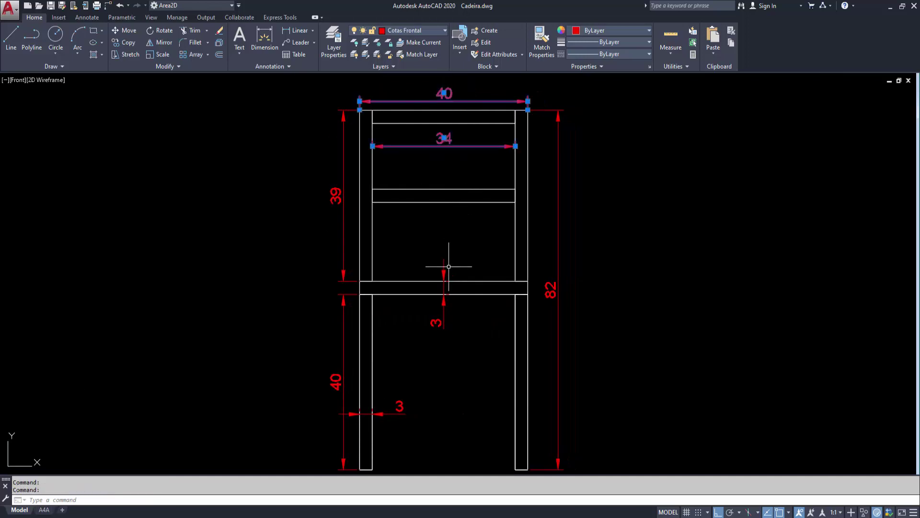
{"action": "left_click", "coordinate": [446, 307]}
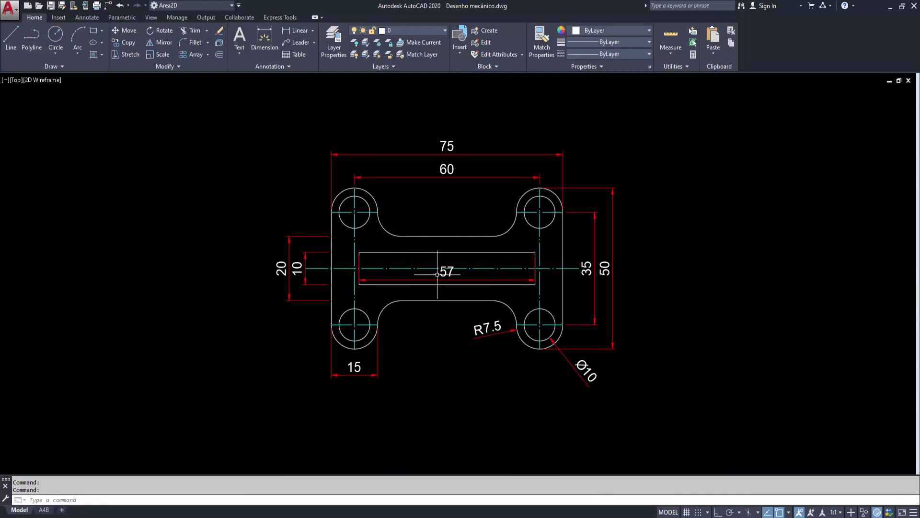
Window-select all 34 objects of the part and scale them by 0.1
{"action": "left_click", "coordinate": [163, 55]}
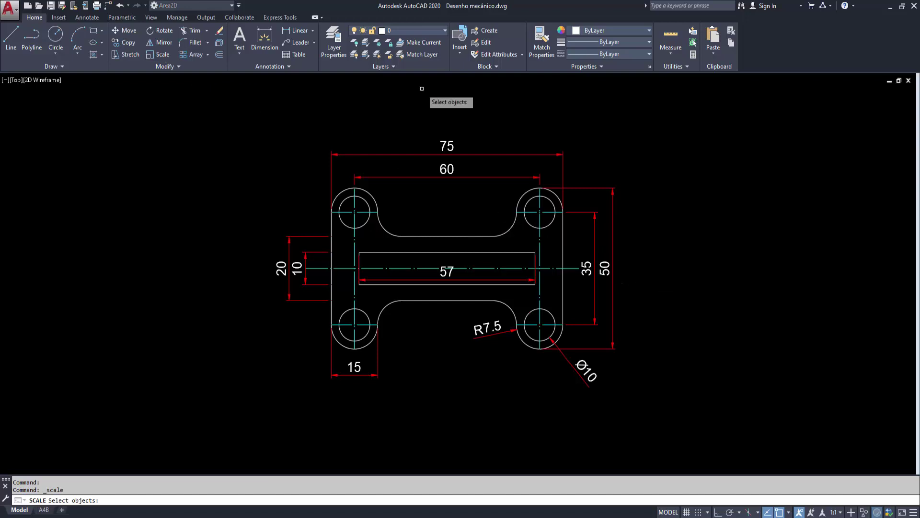
{"action": "left_click", "coordinate": [164, 88]}
{"action": "left_click", "coordinate": [721, 438]}
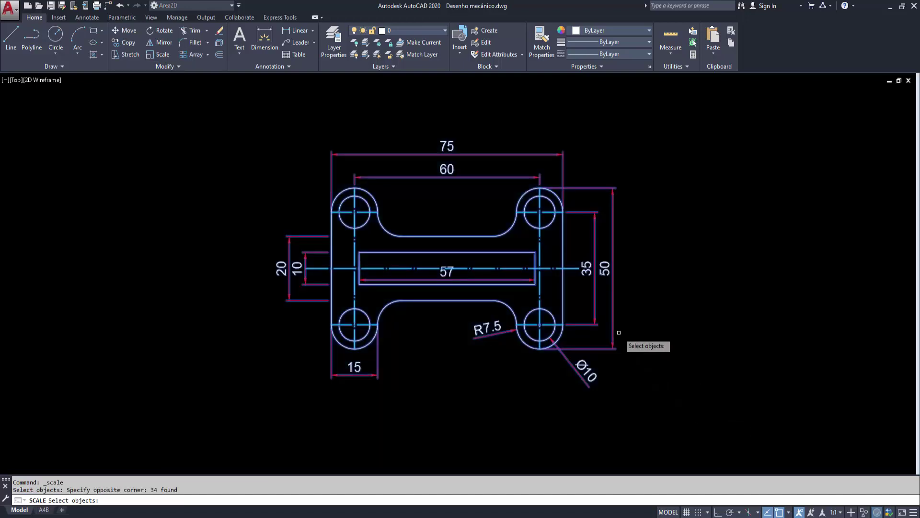
{"action": "key", "text": "Return"}
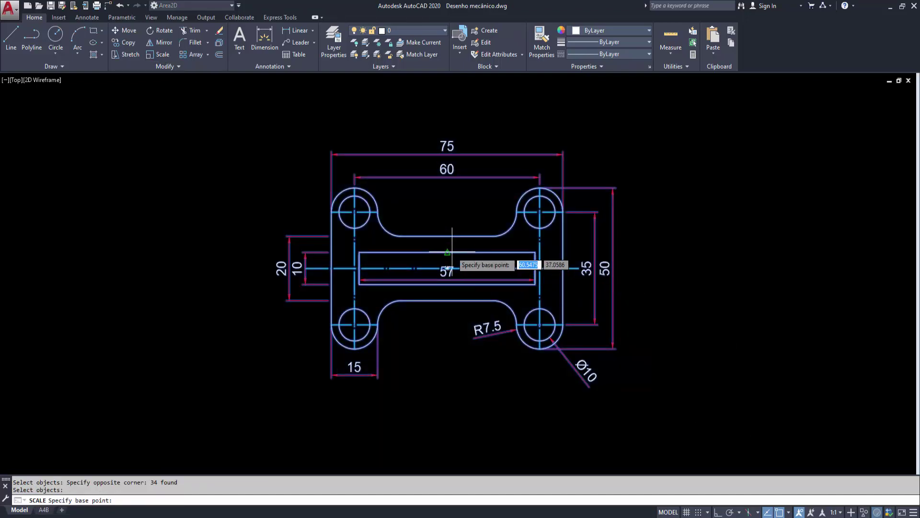
{"action": "left_click", "coordinate": [446, 252]}
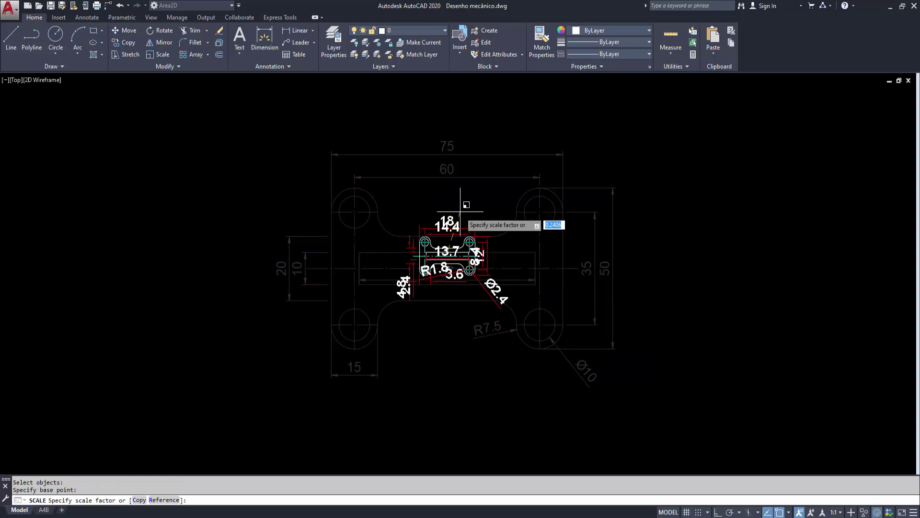
{"action": "type", "text": "0.1"}
{"action": "key", "text": "Return"}
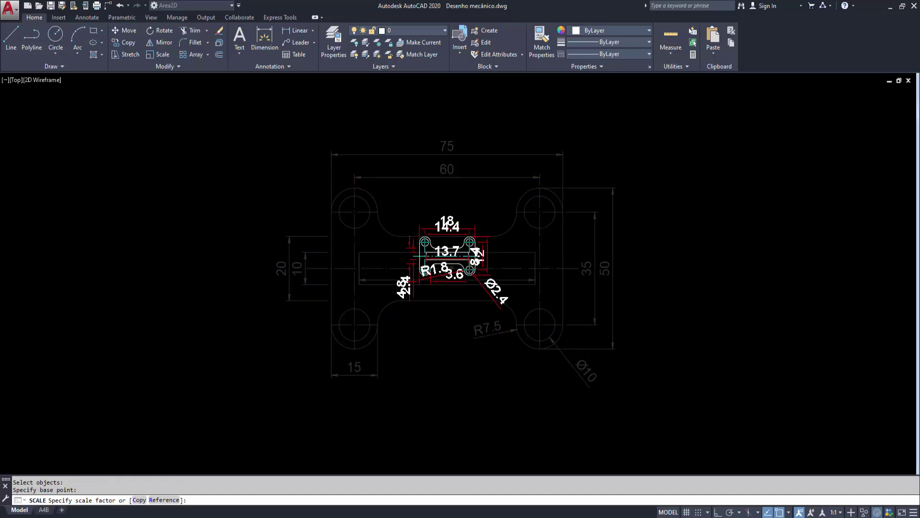
{"action": "scroll", "coordinate": [428, 345], "scroll_direction": "up", "scroll_amount": 3}
{"action": "scroll", "coordinate": [399, 229], "scroll_direction": "up", "scroll_amount": 2}
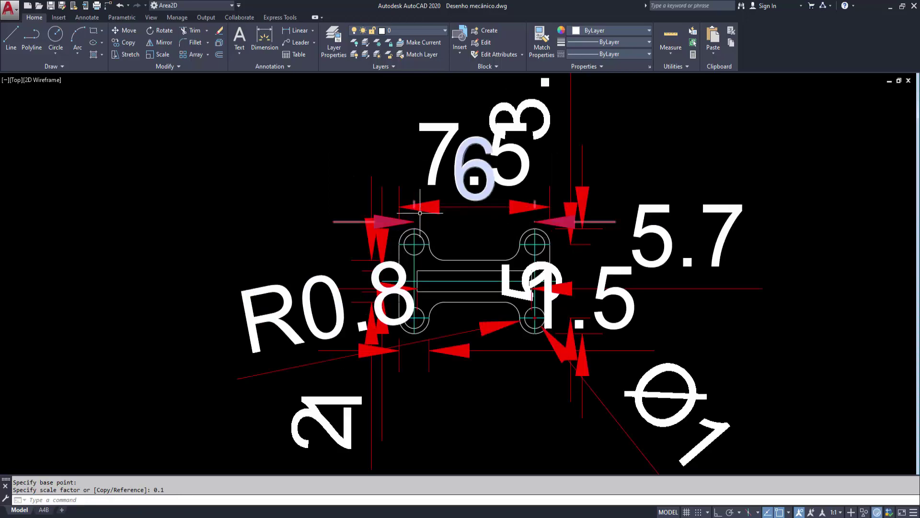
{"action": "middle_click_drag", "start_coordinate": [474, 172], "coordinate": [405, 228]}
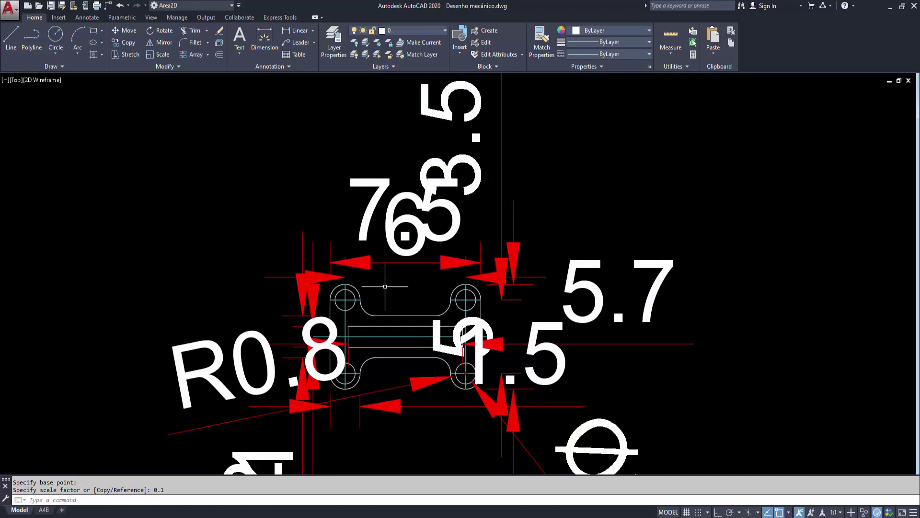
{"action": "scroll", "coordinate": [354, 230], "scroll_direction": "down", "scroll_amount": 4}
Scale the shrunken part by 10 from its centre, restoring the 75 by 50 size
{"action": "left_click", "coordinate": [160, 54]}
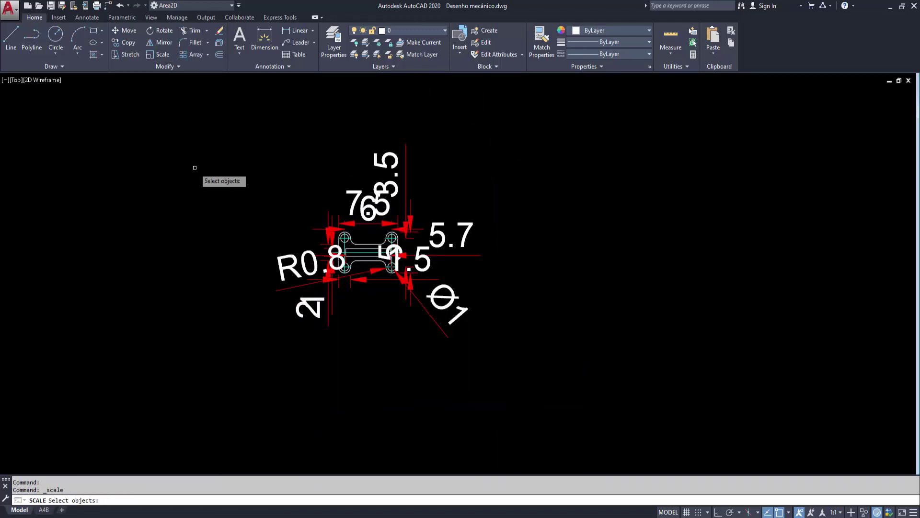
{"action": "left_click", "coordinate": [228, 113]}
{"action": "left_click", "coordinate": [521, 378]}
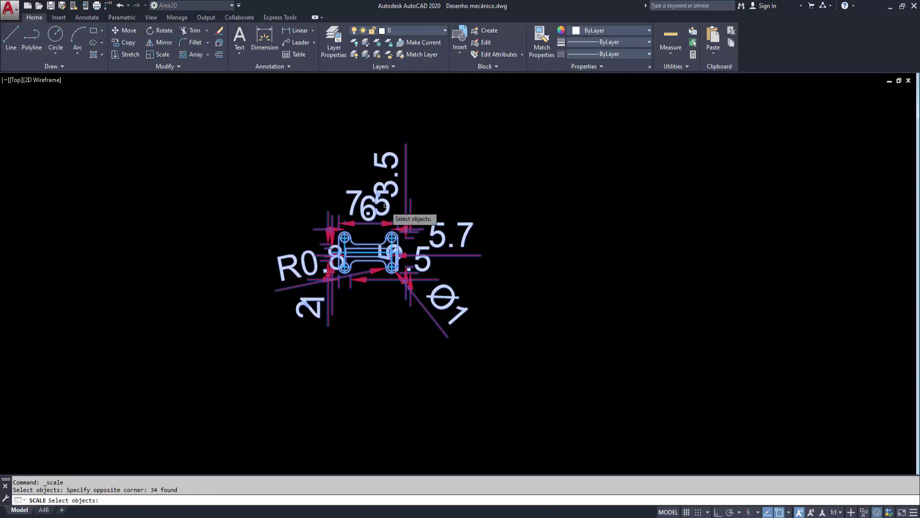
{"action": "key", "text": "Return"}
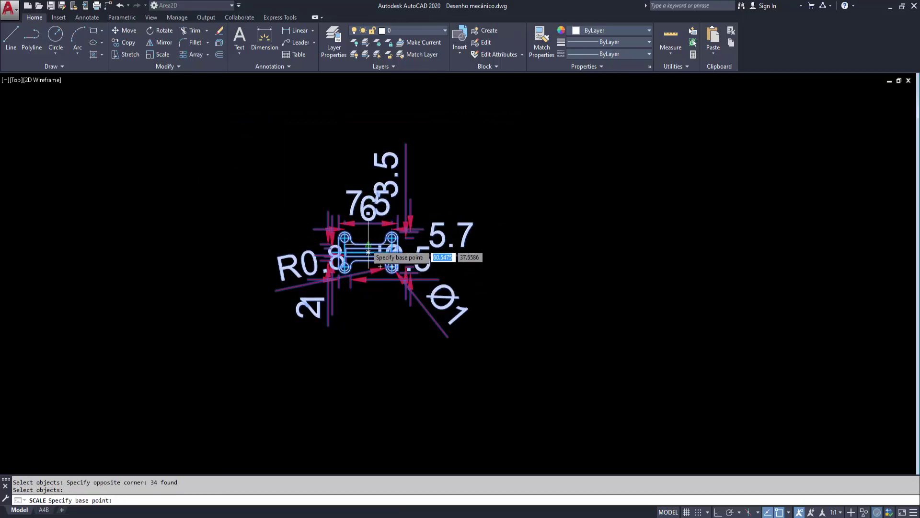
{"action": "left_click", "coordinate": [368, 252]}
{"action": "type", "text": "10"}
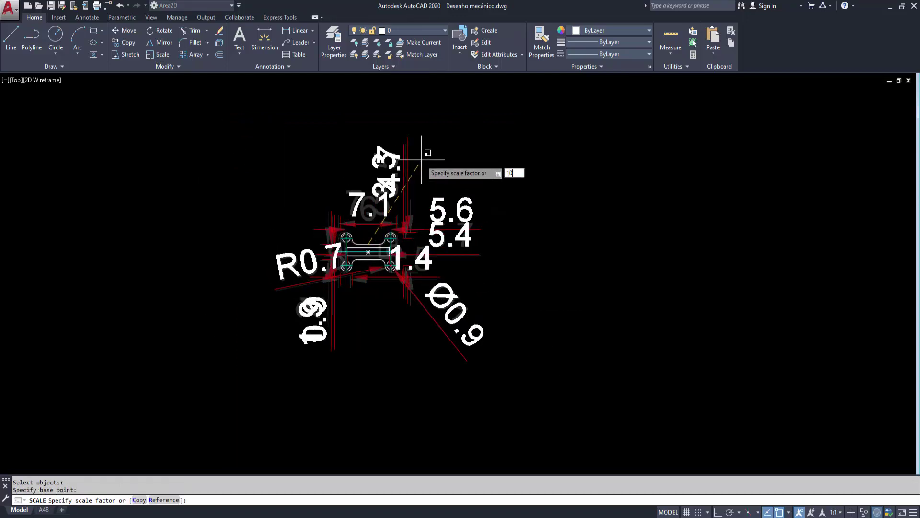
{"action": "key", "text": "Return"}
{"action": "scroll", "coordinate": [438, 191], "scroll_direction": "down", "scroll_amount": 2}
{"action": "mouse_move", "coordinate": [393, 187]}
{"action": "middle_mouse_down"}
{"action": "mouse_move", "coordinate": [443, 225]}
{"action": "mouse_move", "coordinate": [420, 193]}
{"action": "middle_mouse_up"}
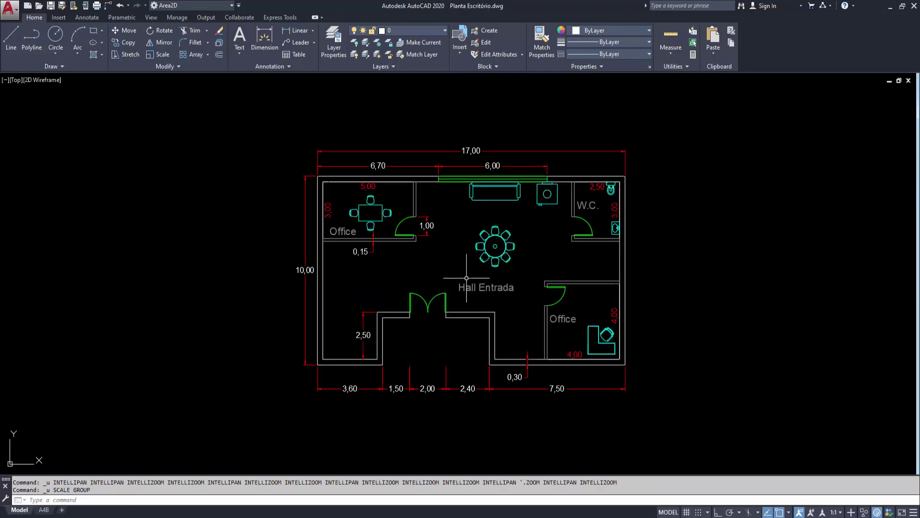
In Planta Escritório.dwg, adjust the view and bring up Drawing Units with the UN command
{"action": "scroll", "coordinate": [466, 278], "scroll_direction": "up", "scroll_amount": 2}
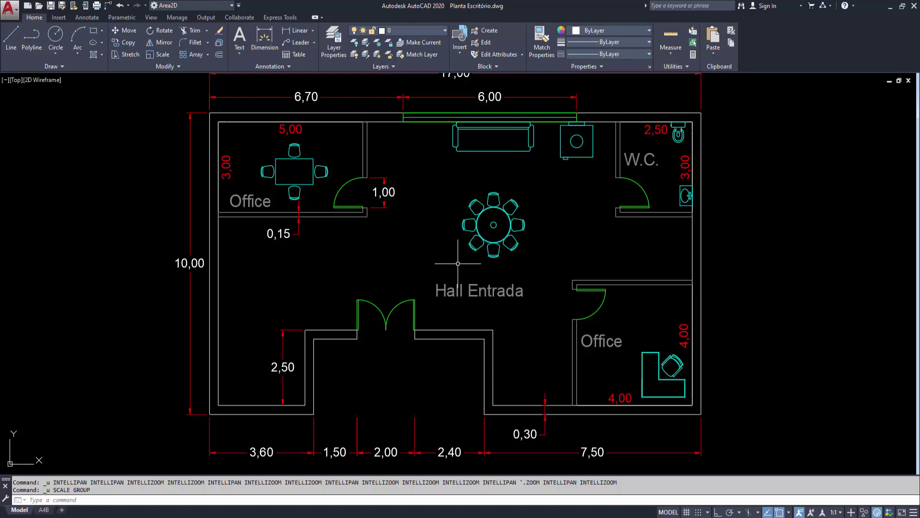
{"action": "key", "text": "Escape"}
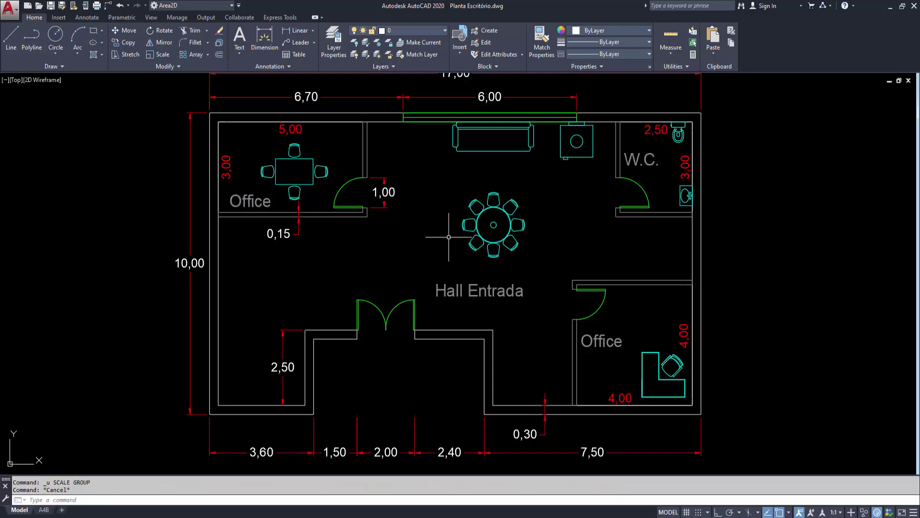
{"action": "middle_click_drag", "start_coordinate": [449, 238], "coordinate": [412, 247]}
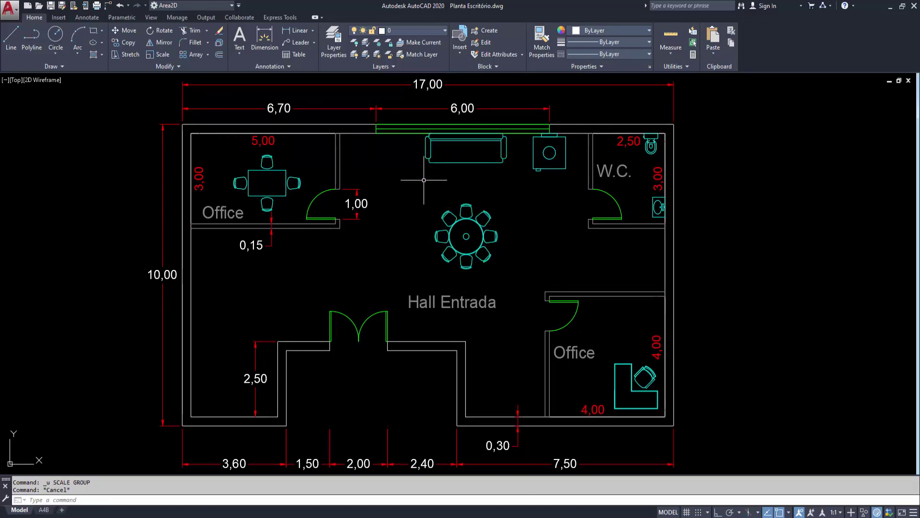
{"action": "type", "text": "un"}
{"action": "key", "text": "Return"}
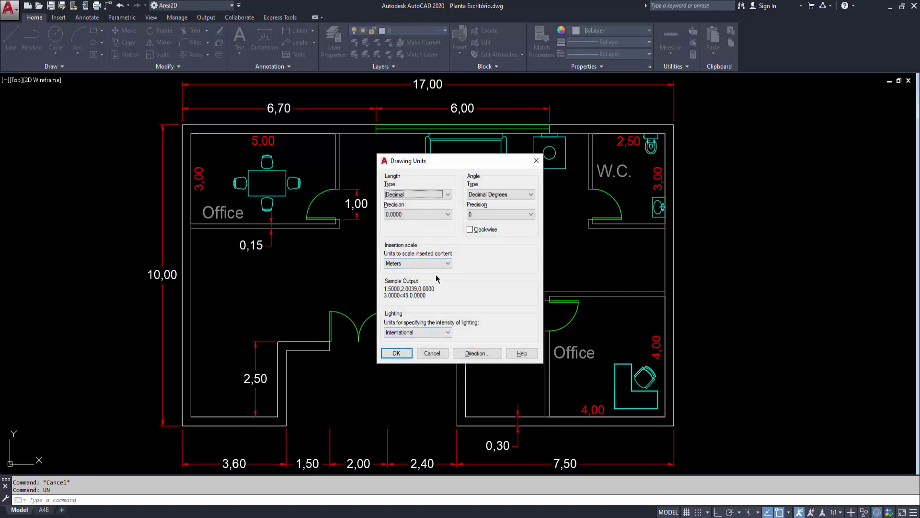
Keep Decimal length units with Meters insertion scale and confirm the dialog
{"action": "left_click", "coordinate": [396, 354]}
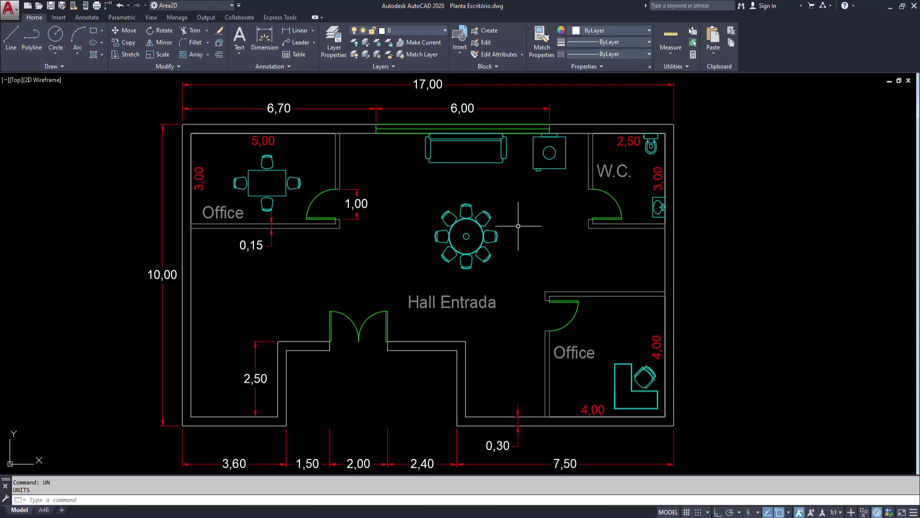
{"action": "middle_click_drag", "start_coordinate": [484, 206], "coordinate": [513, 205]}
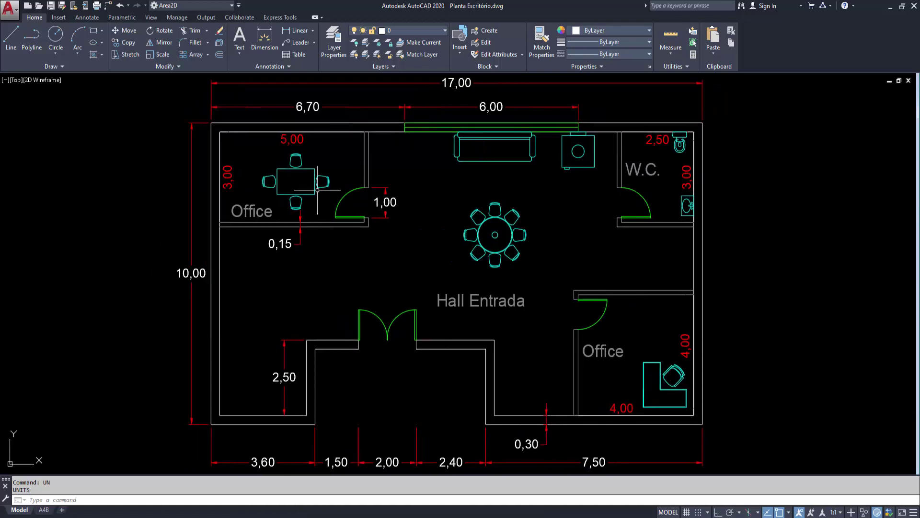
{"action": "left_click", "coordinate": [464, 83]}
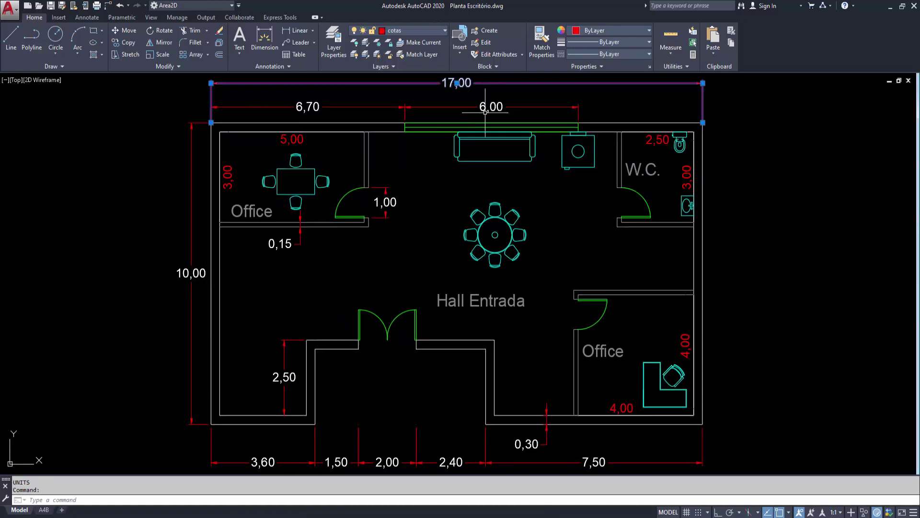
{"action": "key", "text": "Escape"}
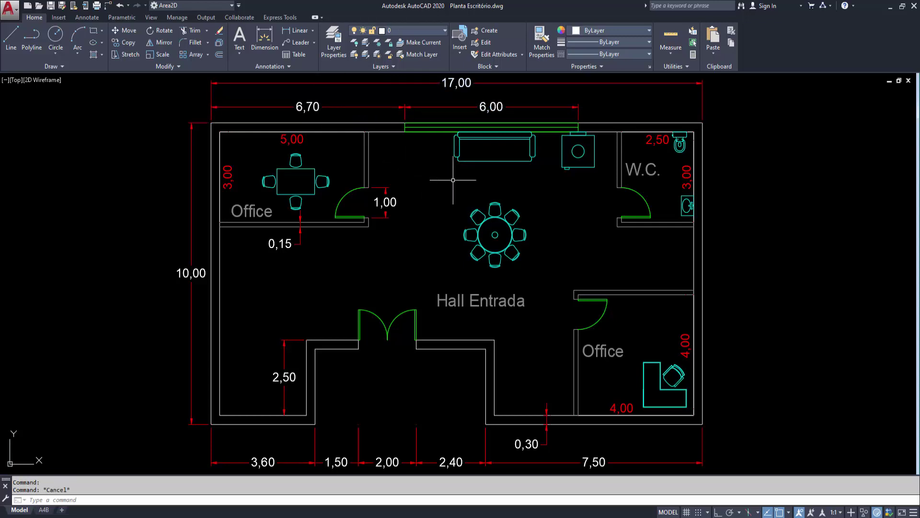
{"action": "key", "text": "ctrl+Page_Down"}
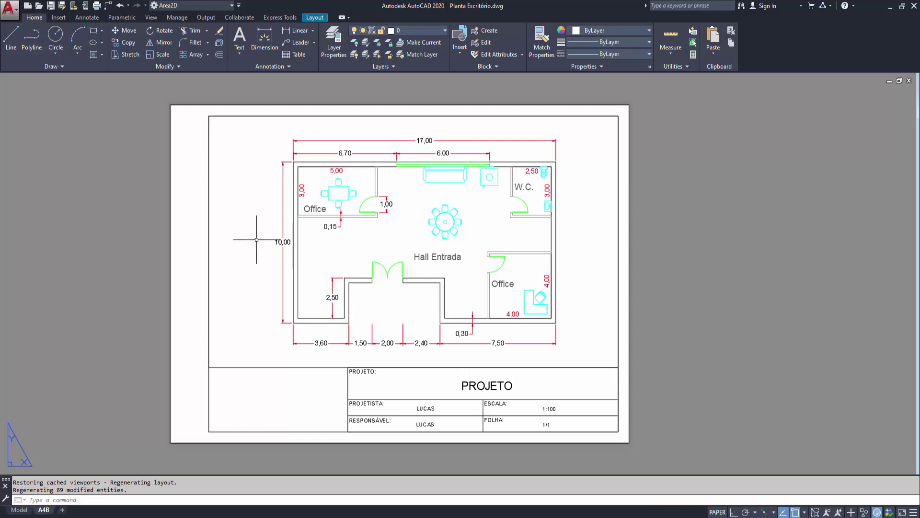
{"action": "middle_click_drag", "start_coordinate": [362, 194], "coordinate": [411, 181]}
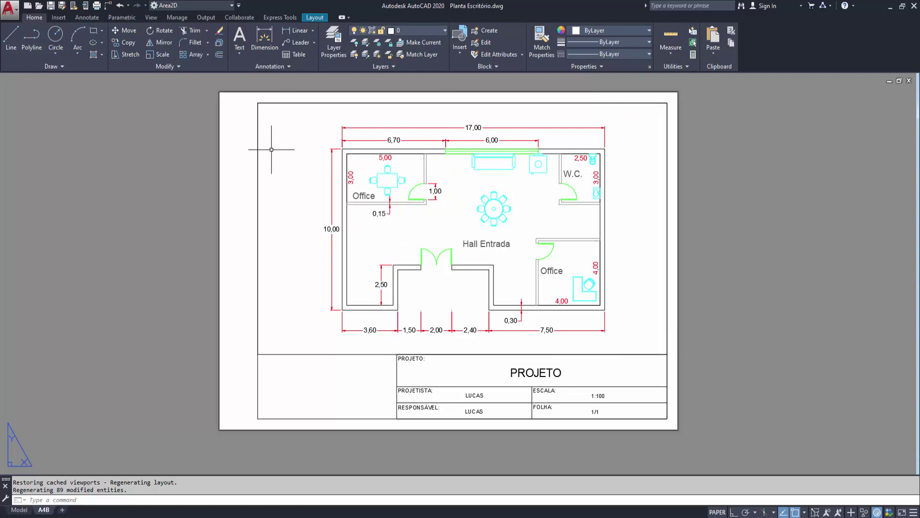
{"action": "key", "text": "ctrl+Page_Up"}
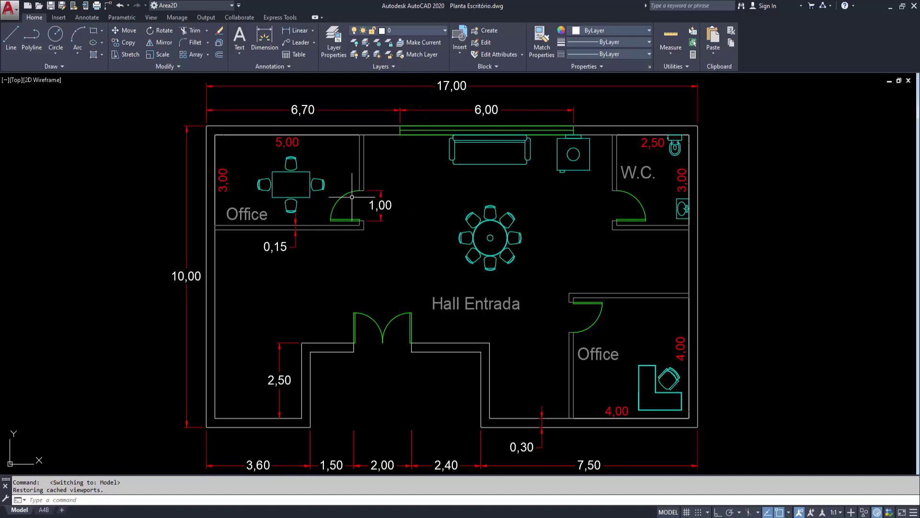
{"action": "left_click", "coordinate": [45, 511]}
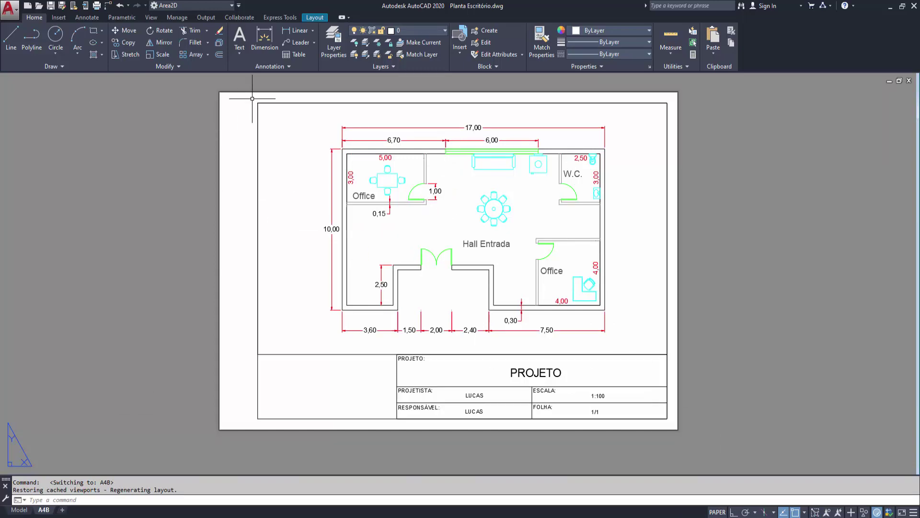
{"action": "left_click", "coordinate": [19, 510]}
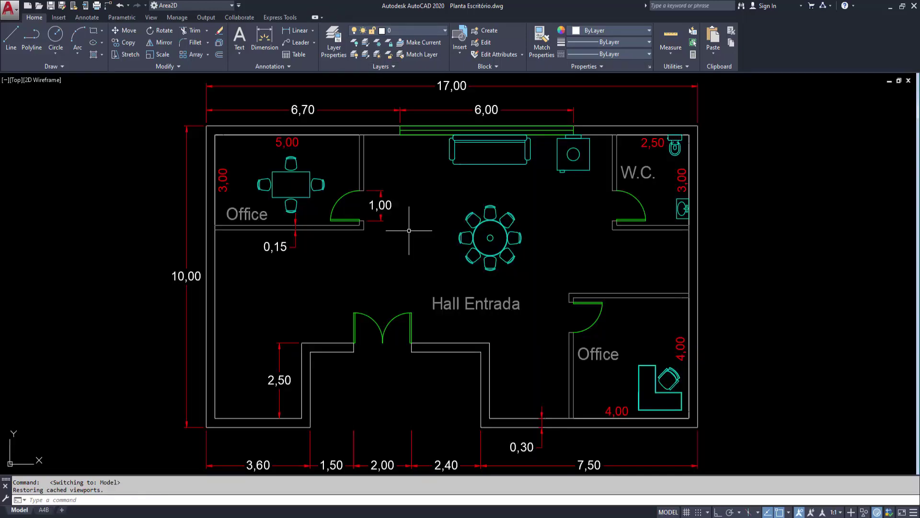